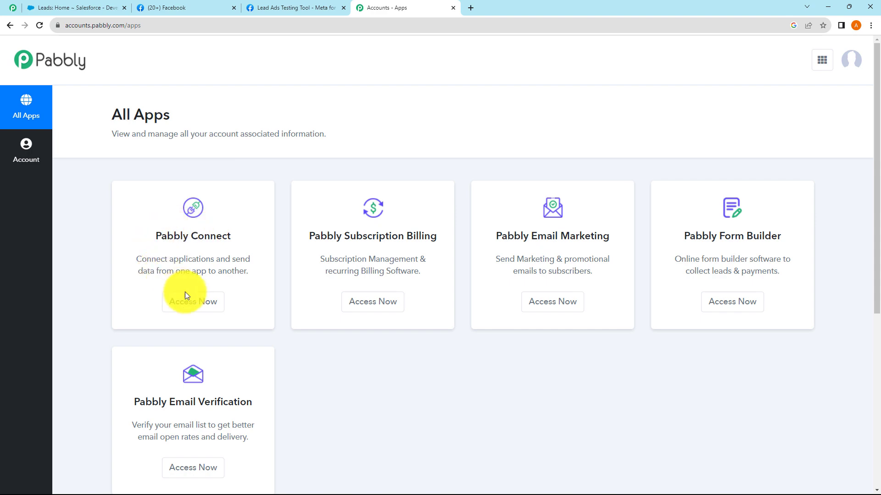
Open Pabbly Connect and name a new workflow 'Add New Facebook Leads Record in Salesforce'
left_click(204, 303)
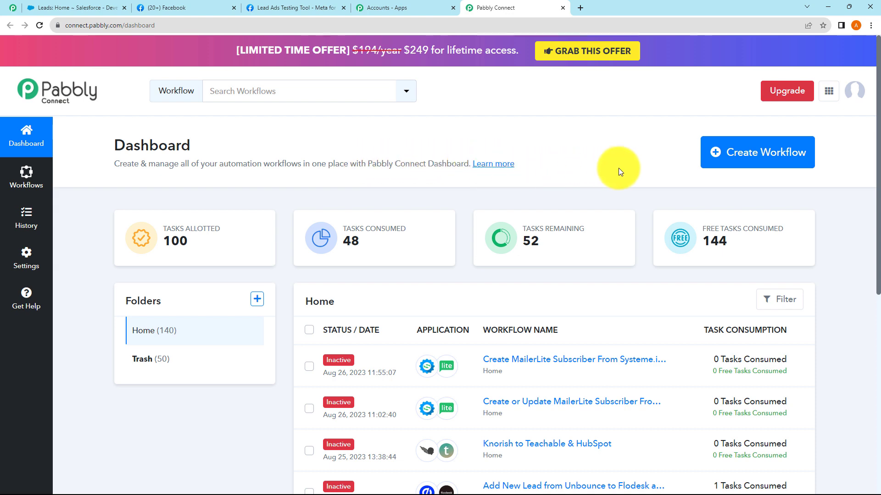
left_click(727, 156)
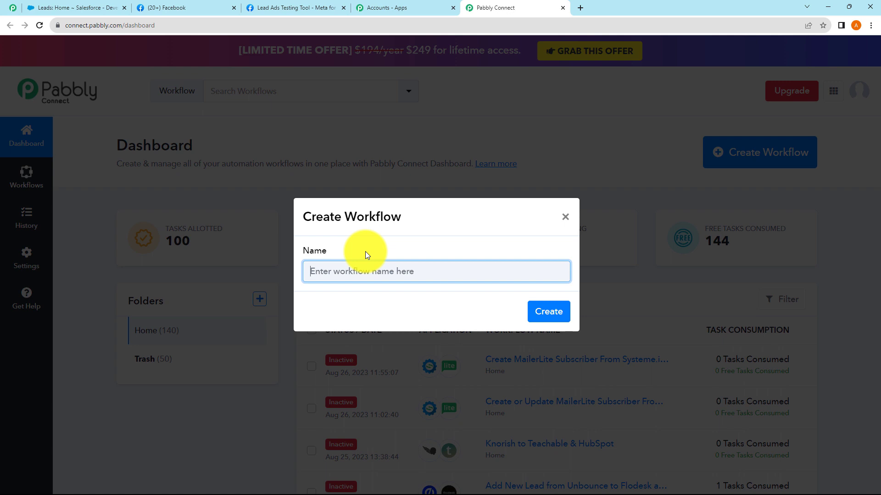
type("Add New Facebook Leads Record in Salesforce")
left_click_drag(374, 271, 416, 266)
left_click(444, 271)
left_click_drag(505, 275, 465, 278)
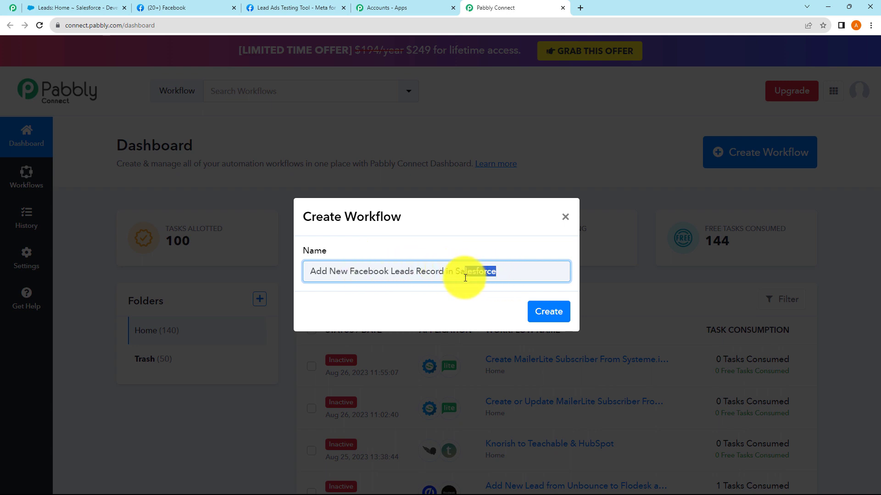
left_click(454, 304)
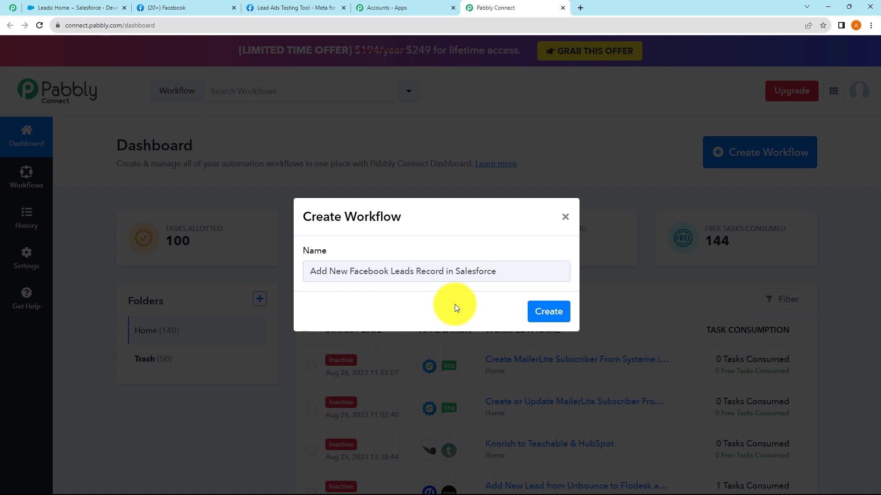
Create the workflow and look over its empty trigger and action steps
left_click(546, 316)
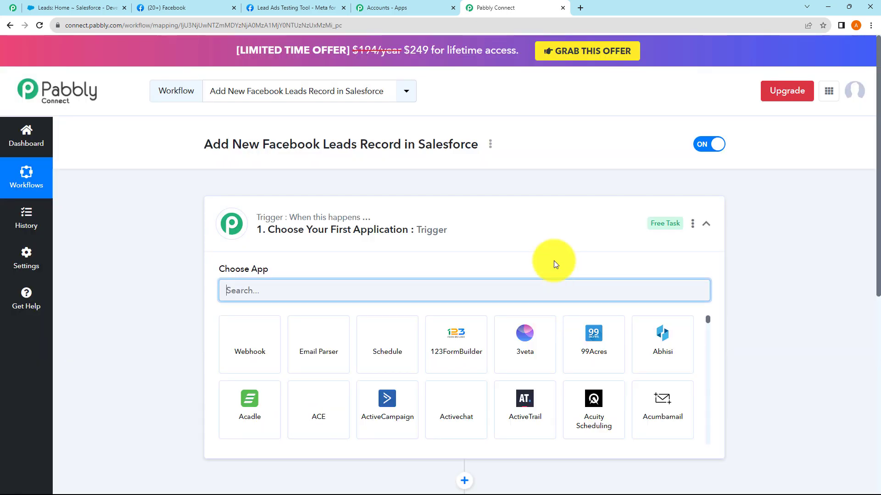
left_click(485, 224)
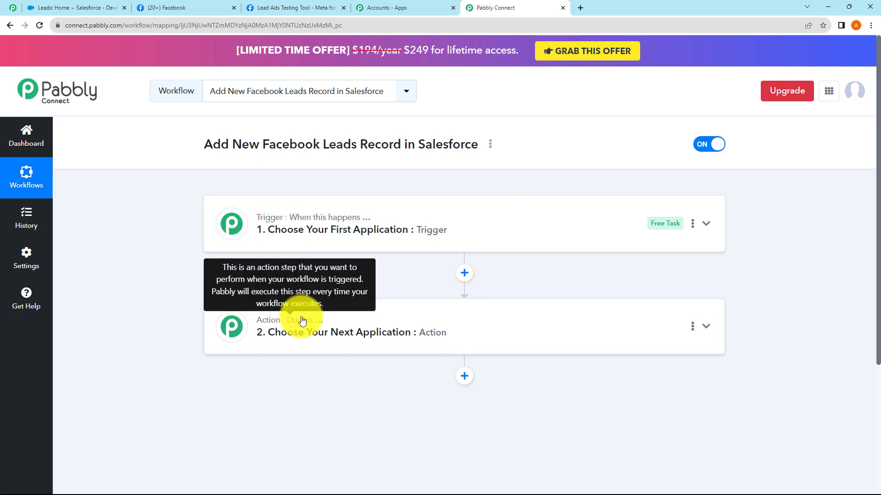
left_click(297, 227)
left_click(298, 228)
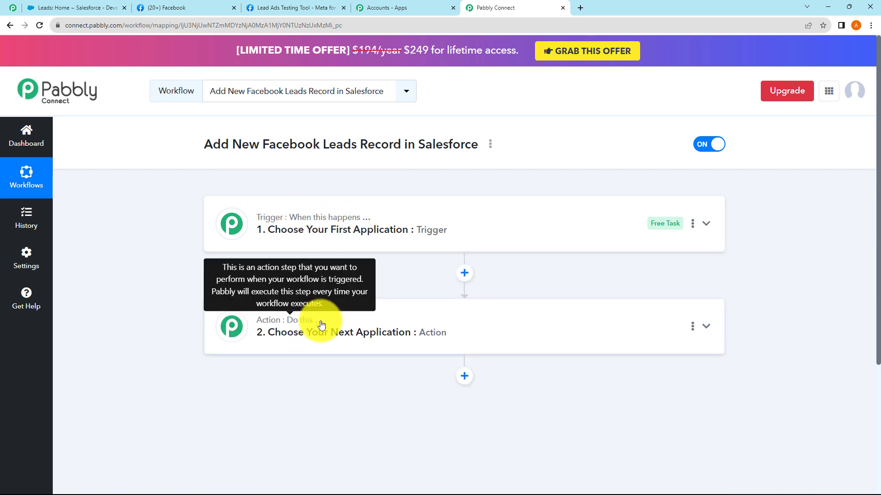
left_click(330, 319)
left_click(331, 324)
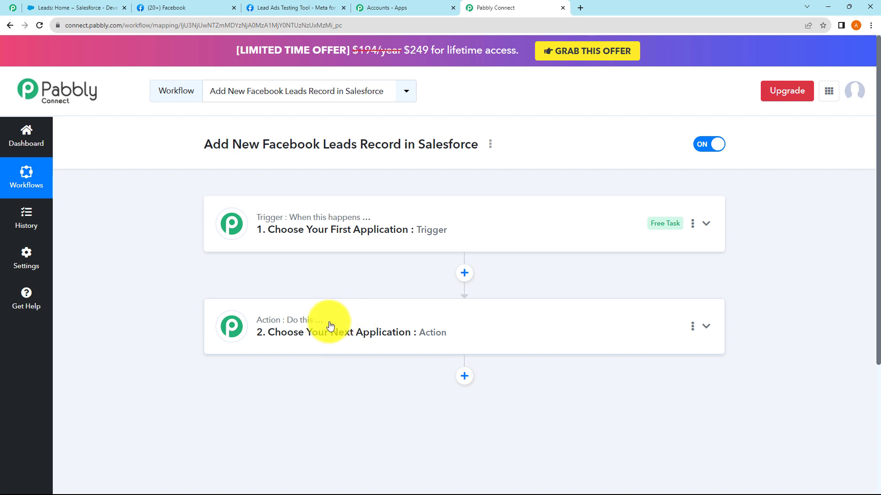
Recheck both steps, leaving the trigger step's Choose App panel expanded
left_click(305, 240)
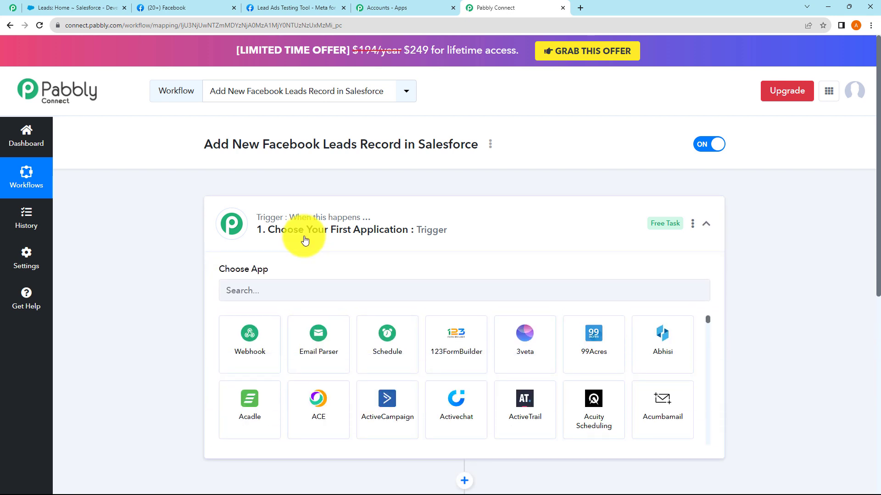
left_click(304, 240)
left_click(300, 318)
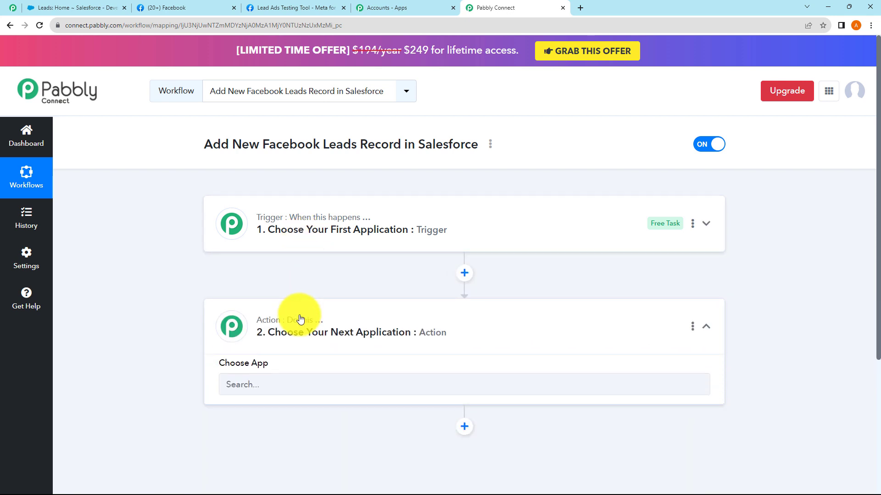
left_click(300, 319)
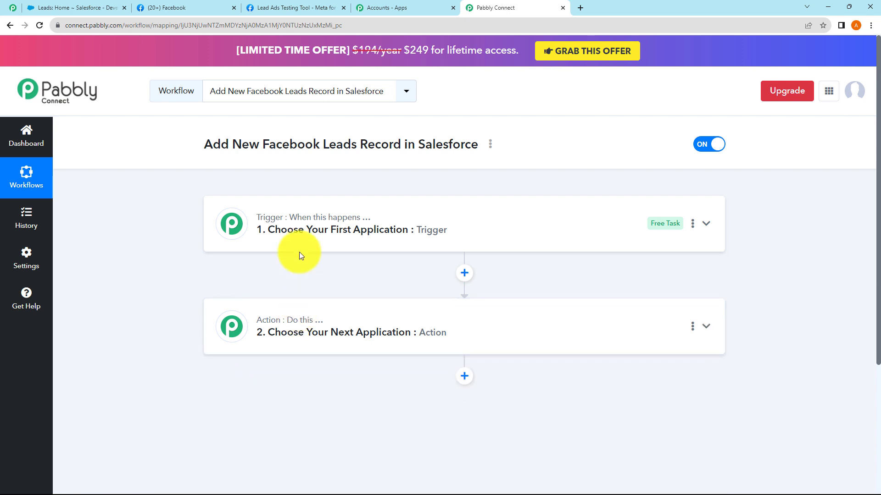
left_click(324, 233)
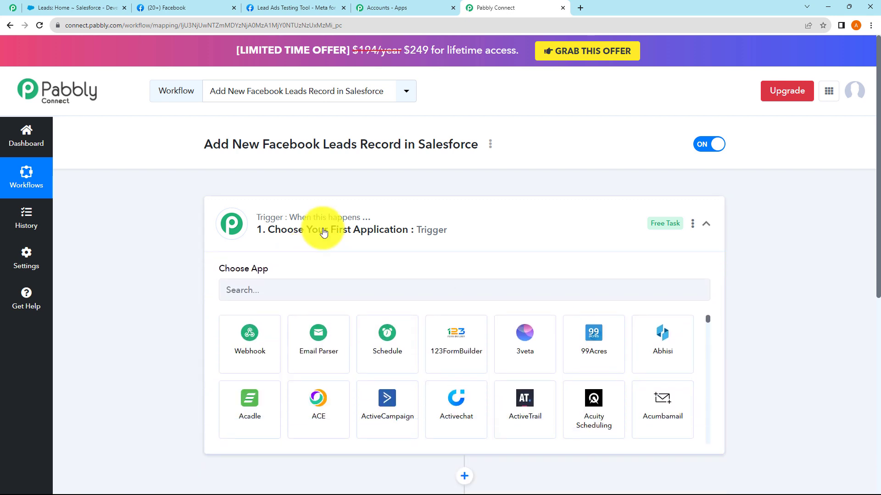
Set the trigger app to Facebook Lead Ads with the New Lead (Instant) event
left_click(275, 291)
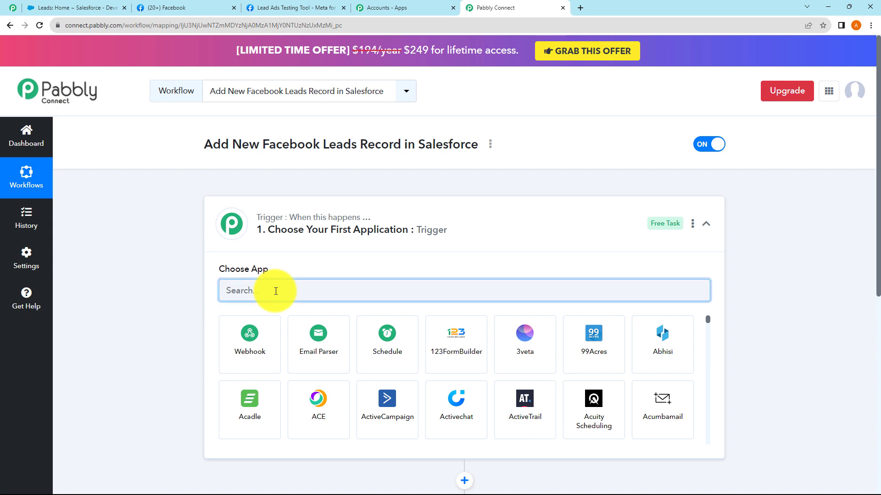
type("Fa")
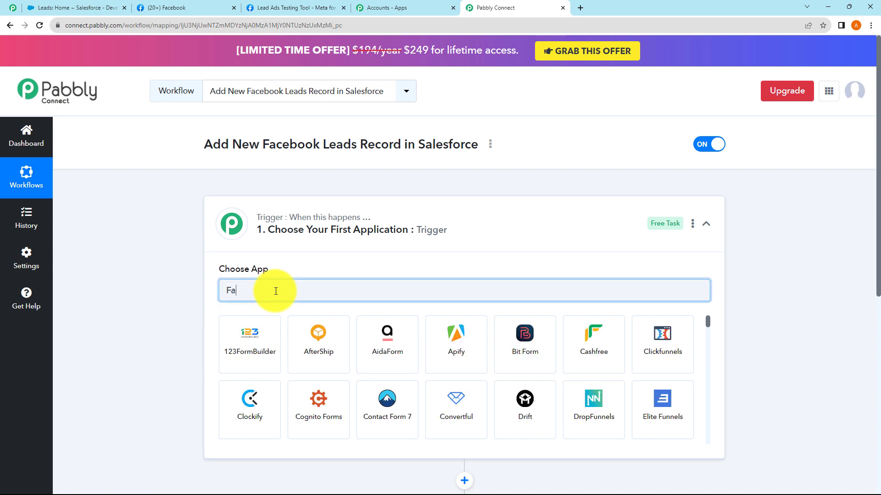
type("cebook")
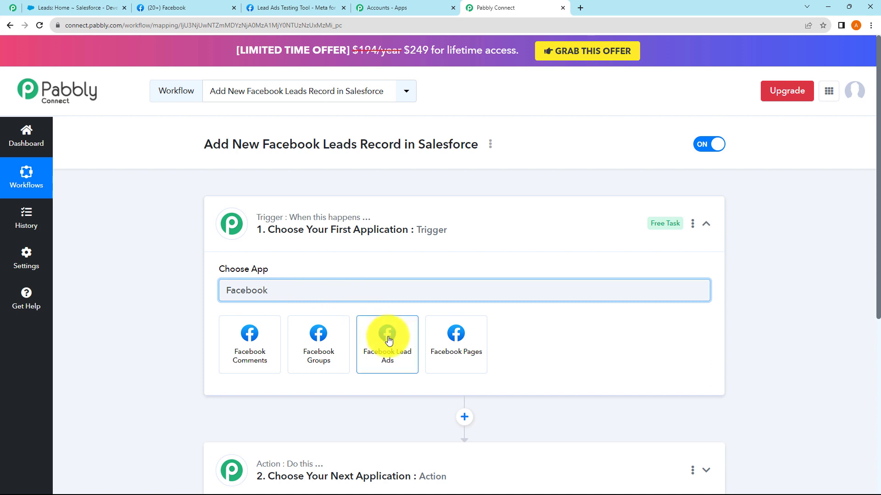
left_click(388, 336)
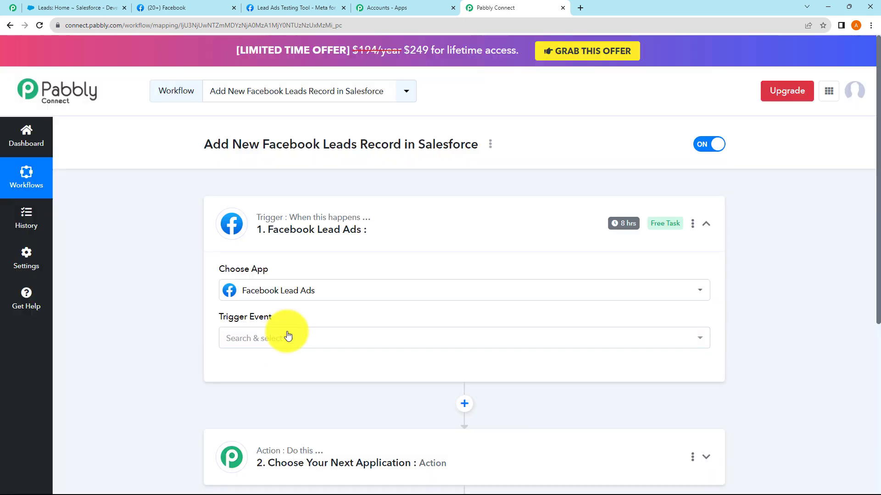
left_click(277, 340)
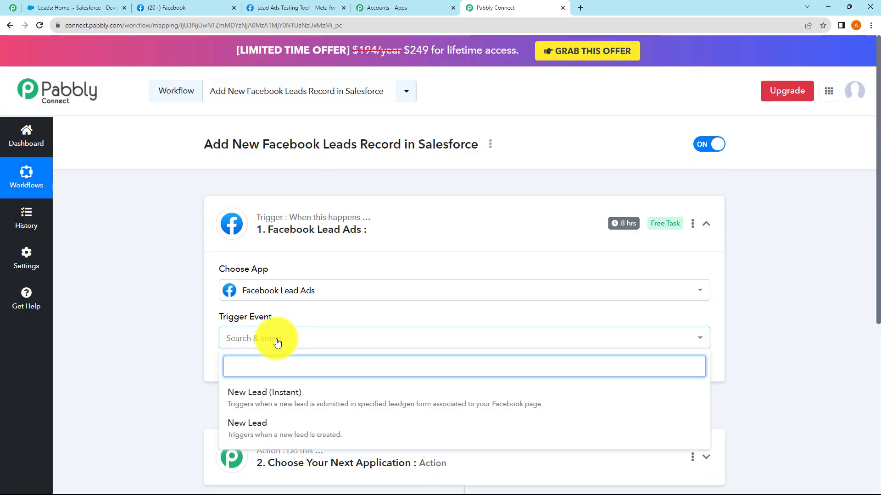
left_click(280, 394)
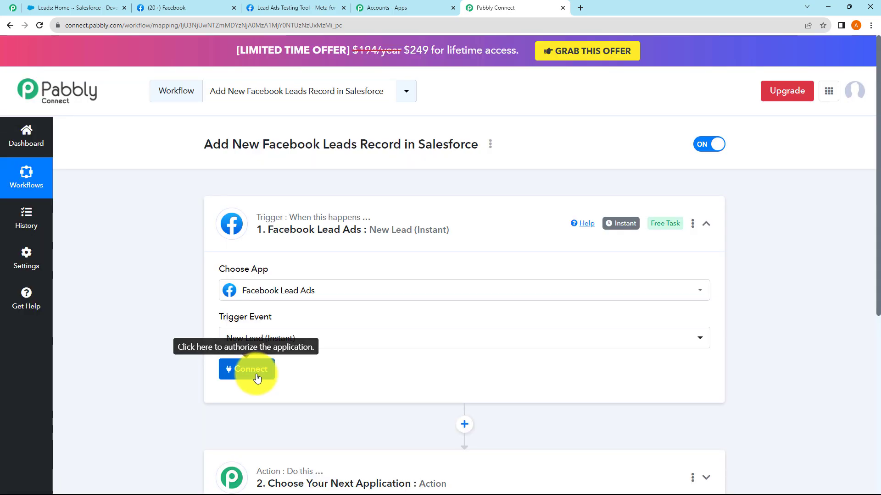
Add and authorize a new Facebook Lead Ads connection for the trigger
left_click(249, 372)
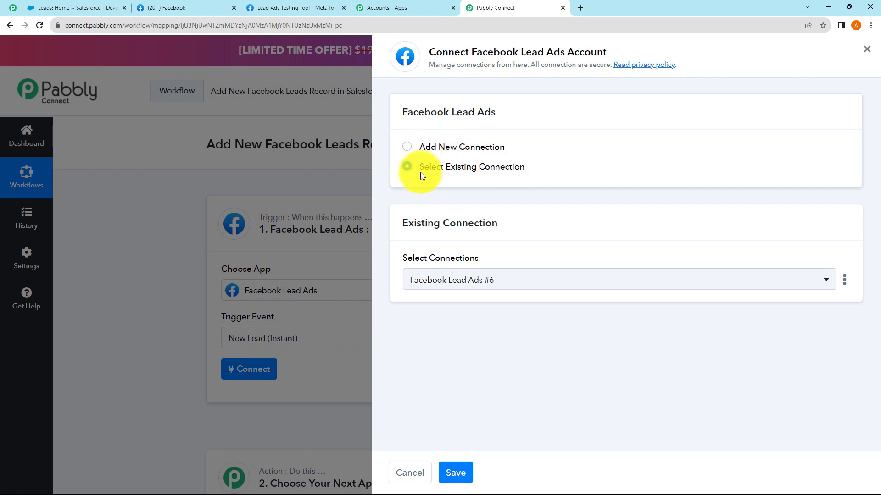
left_click(405, 148)
left_click(478, 262)
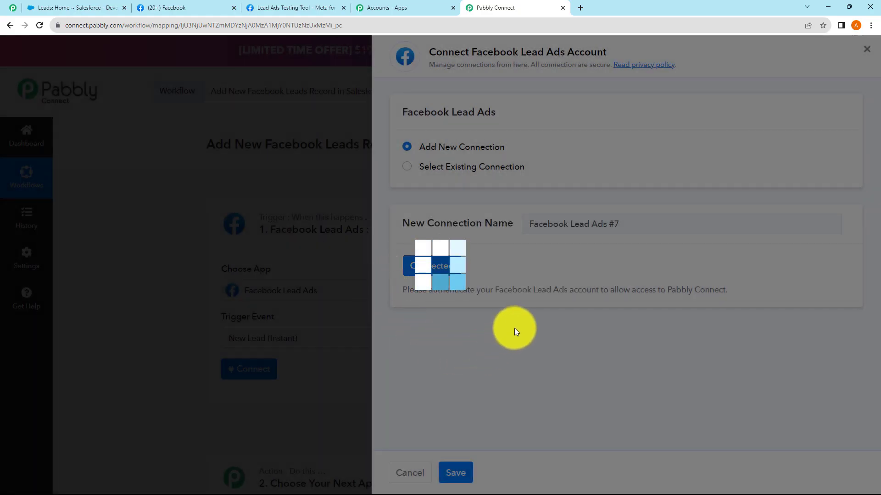
scroll(367, 257, "down", 3)
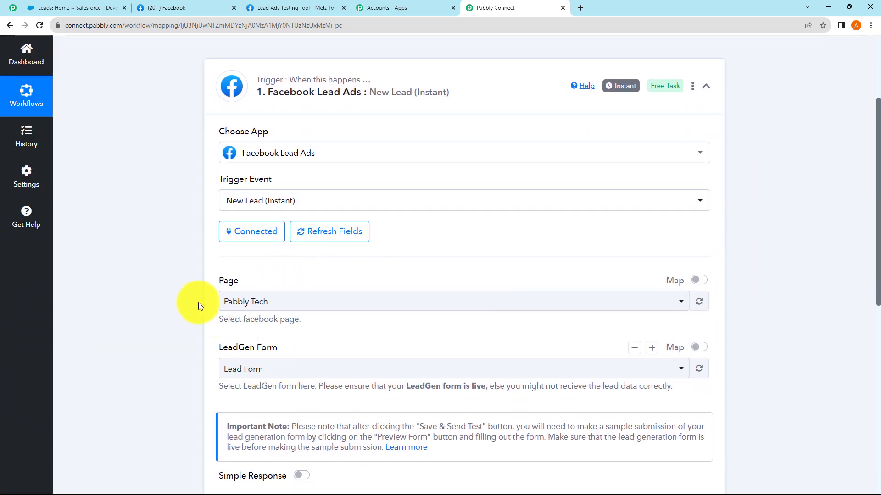
Review the managed Facebook pages and the Lead Ads Testing Tool in Facebook
left_click(176, 10)
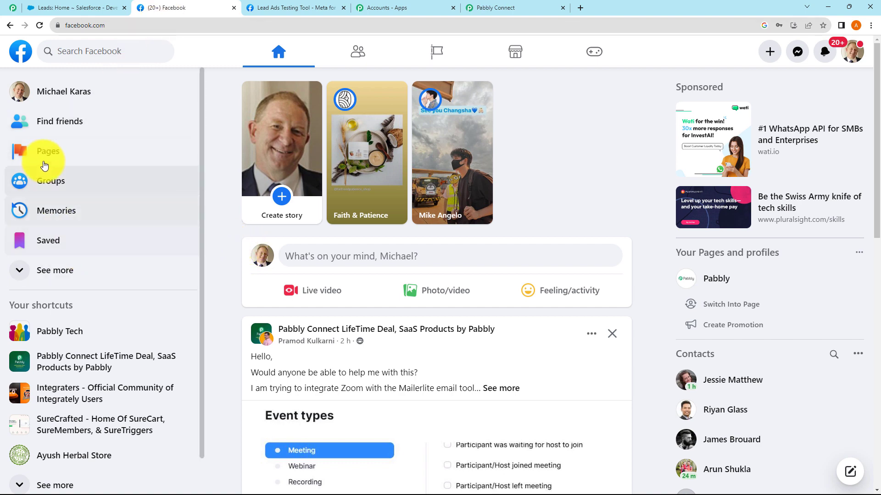
left_click(42, 155)
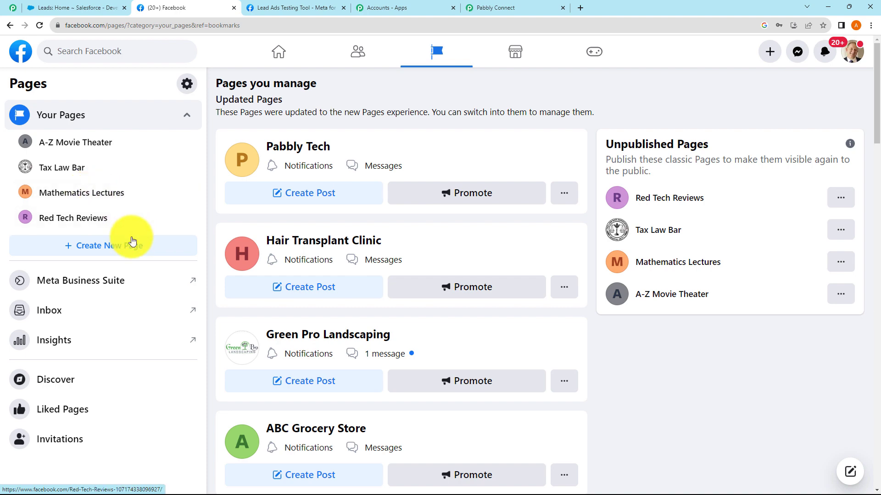
scroll(89, 173, "down", 1)
scroll(87, 157, "up", 1)
left_click(280, 8)
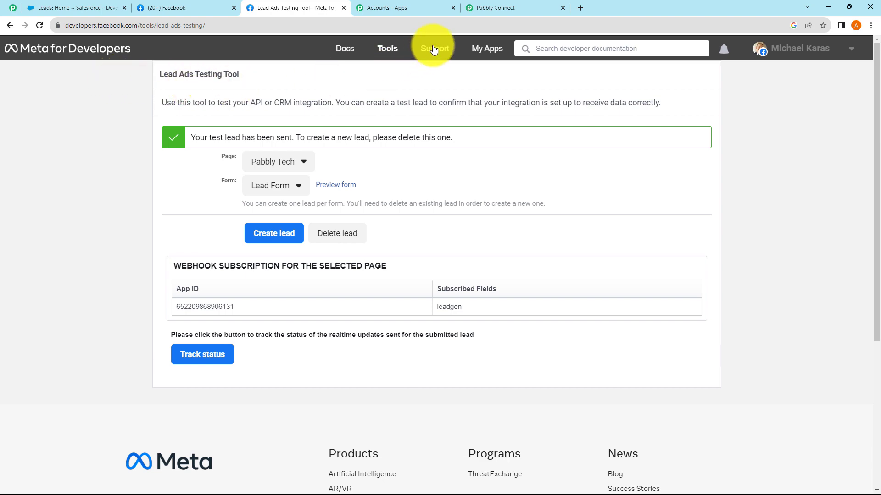
Select page Pabbly Tech and LeadGen form Lead Form in the trigger
left_click(495, 8)
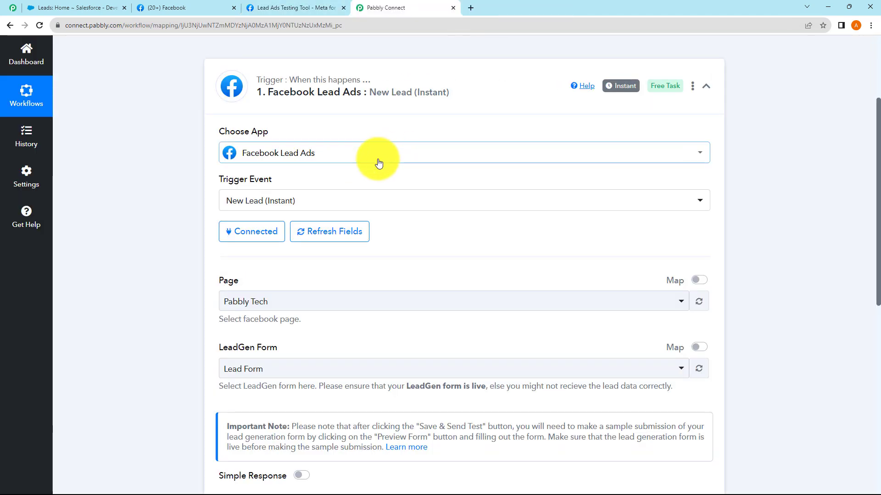
scroll(305, 278, "down", 2)
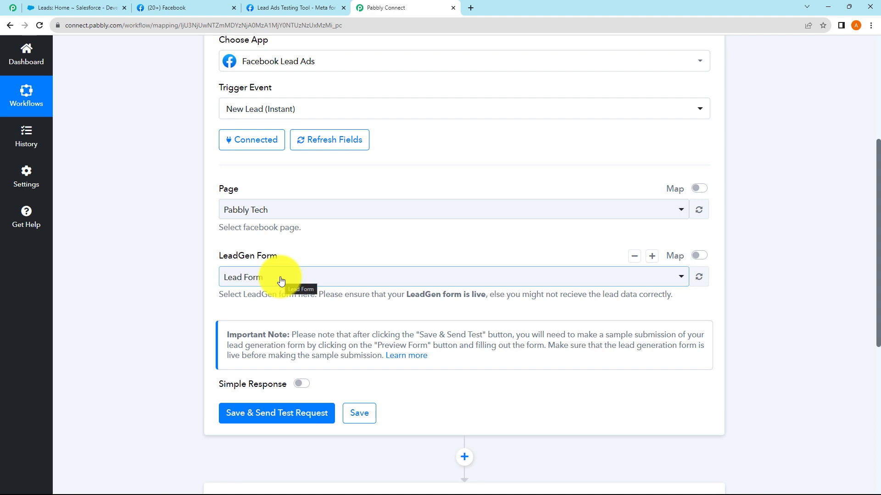
left_click(329, 218)
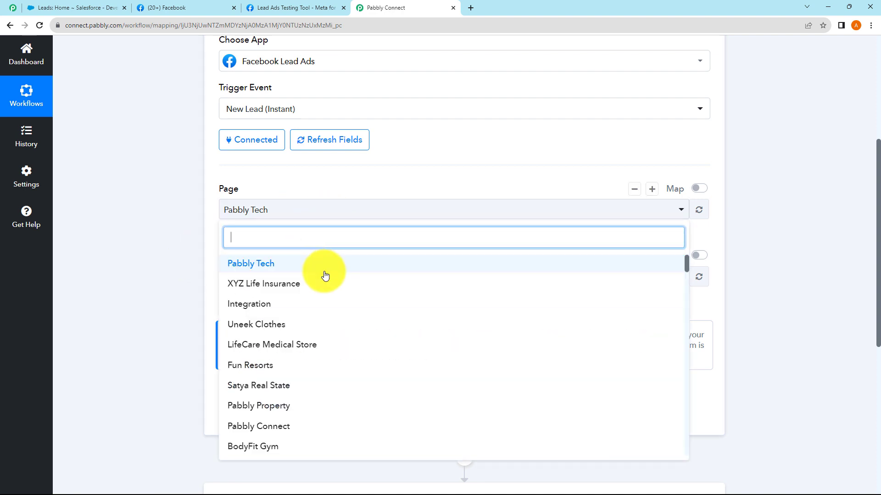
left_click(272, 266)
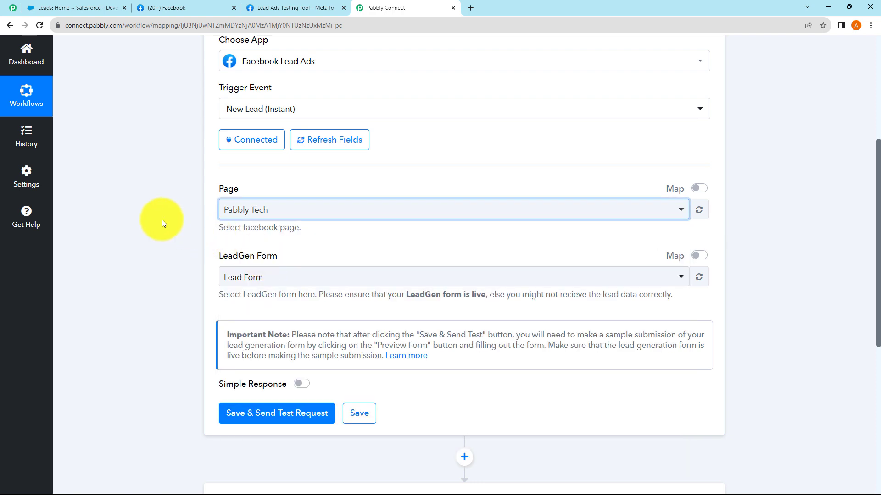
left_click(281, 277)
left_click(271, 330)
left_click(190, 279)
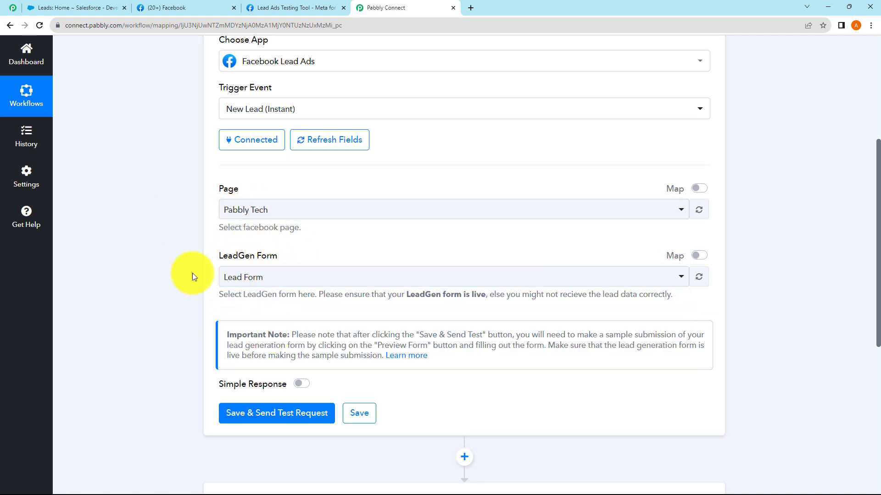
scroll(216, 268, "down", 3)
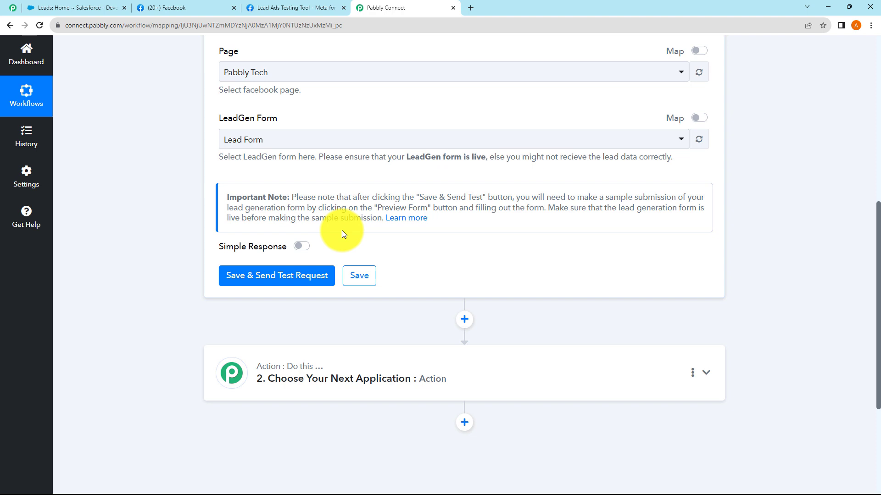
Confirm Pabbly Tech is chosen in the Lead Ads Testing Tool and preview its Lead Form
left_click(288, 10)
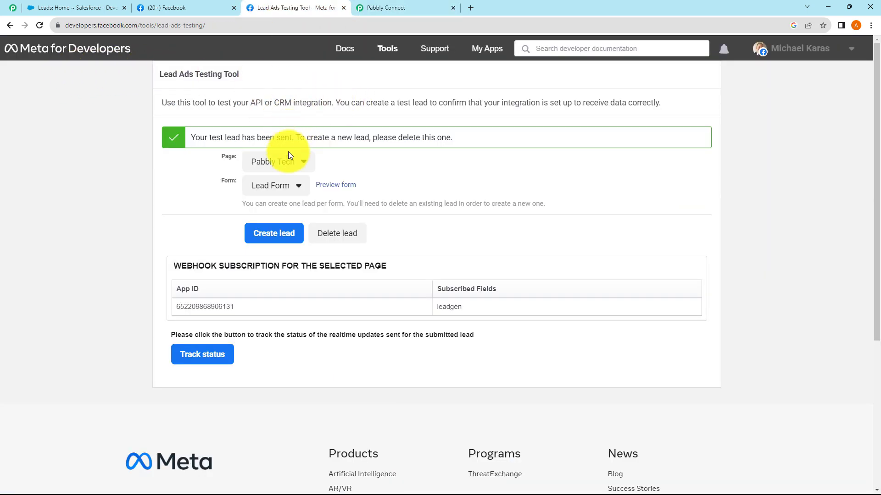
left_click(289, 165)
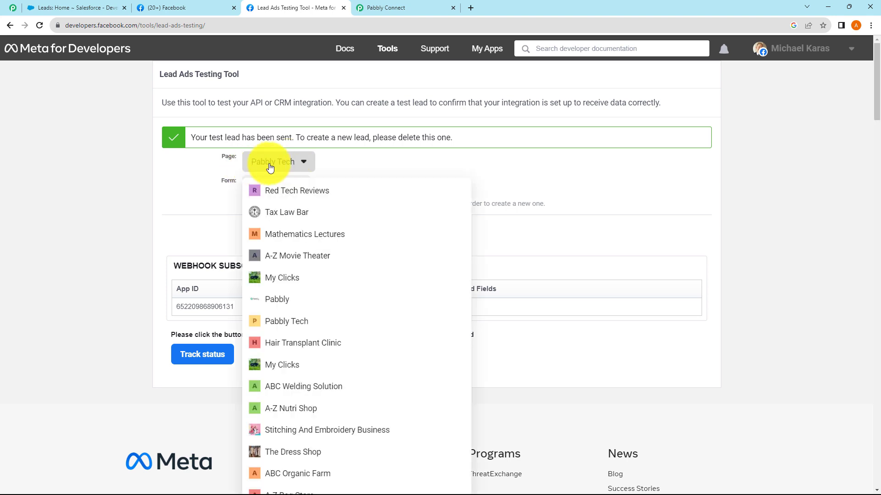
left_click(273, 166)
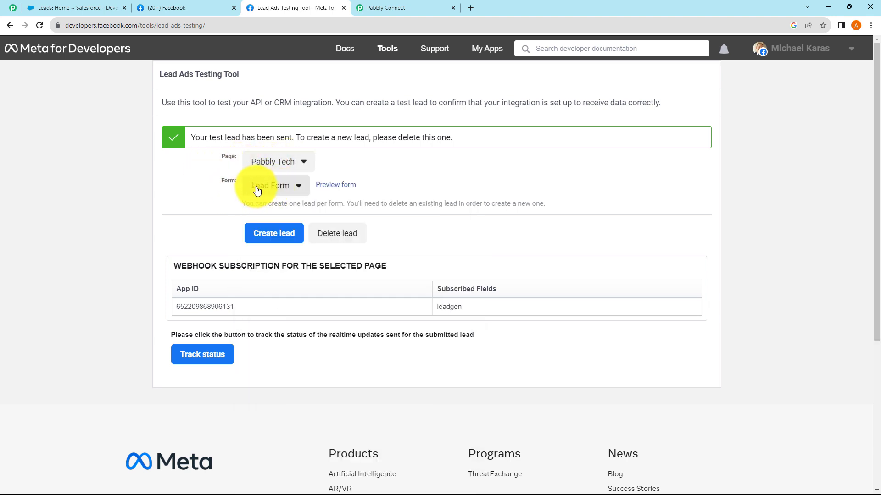
left_click(333, 187)
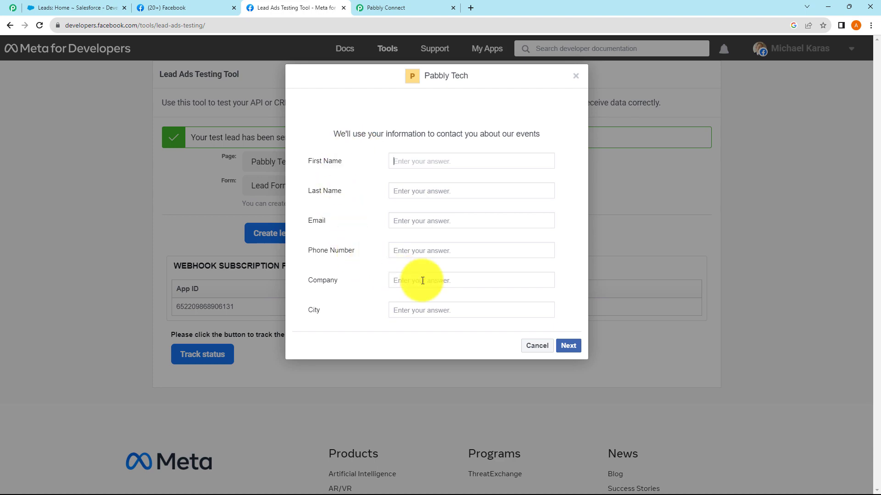
left_click(578, 79)
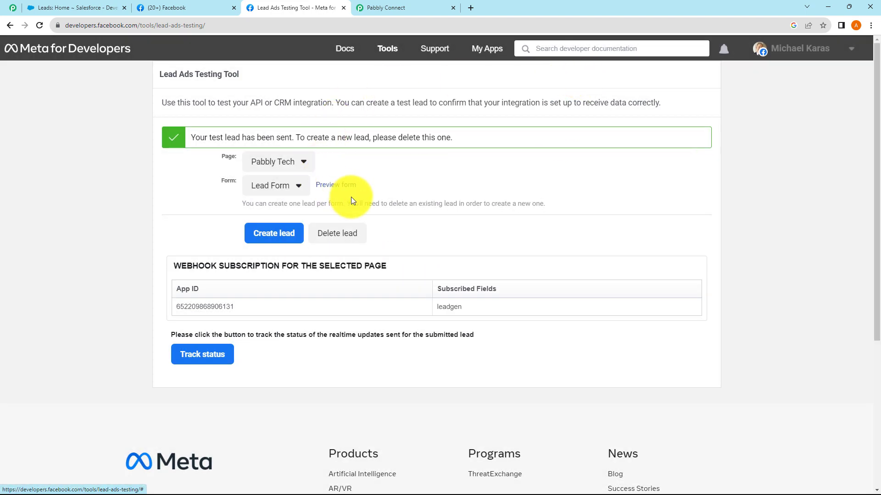
left_click(389, 7)
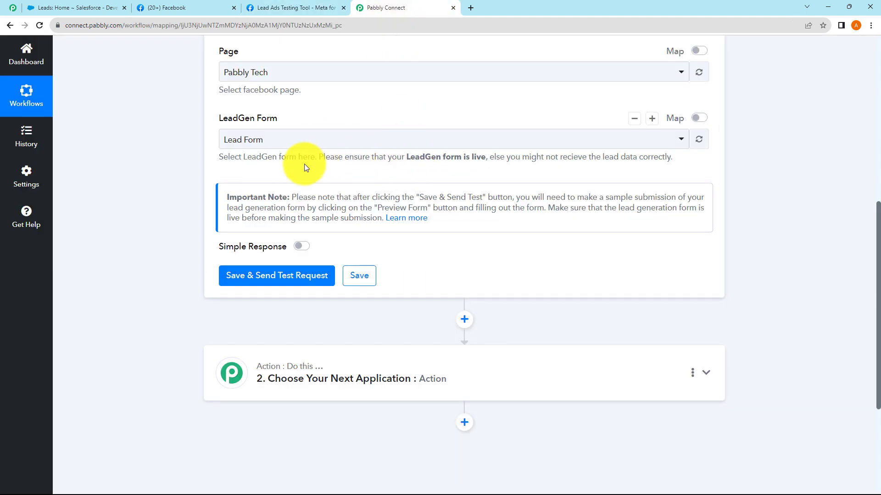
Save the trigger and send a test request so it waits for a webhook response
left_click(280, 276)
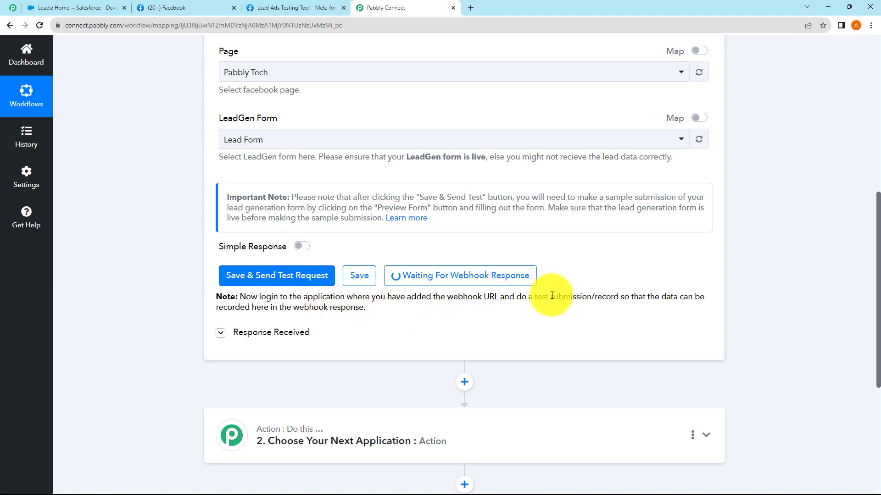
left_click_drag(533, 297, 572, 321)
left_click(453, 326)
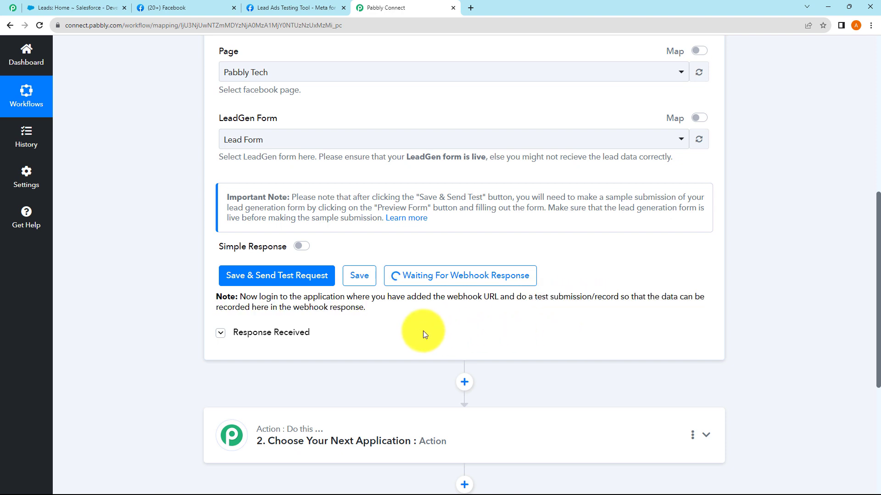
left_click(283, 11)
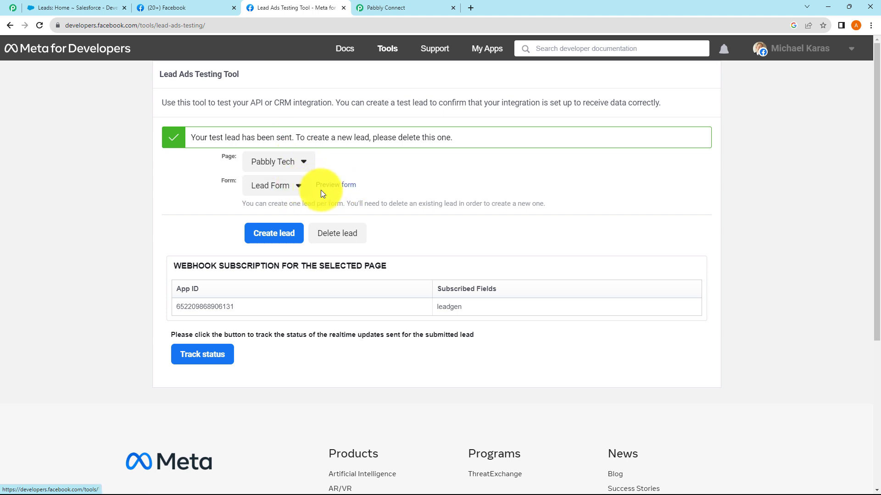
Delete the existing test lead and open the lead form to create a new one
left_click(338, 227)
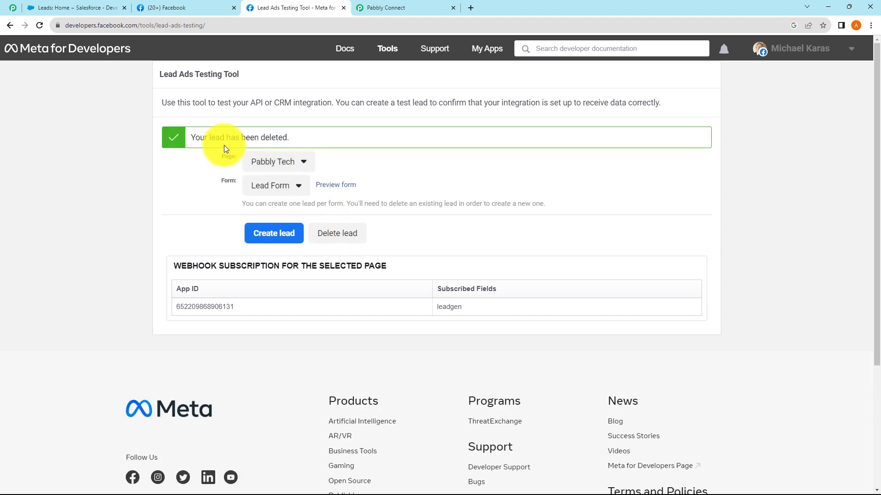
left_click(332, 188)
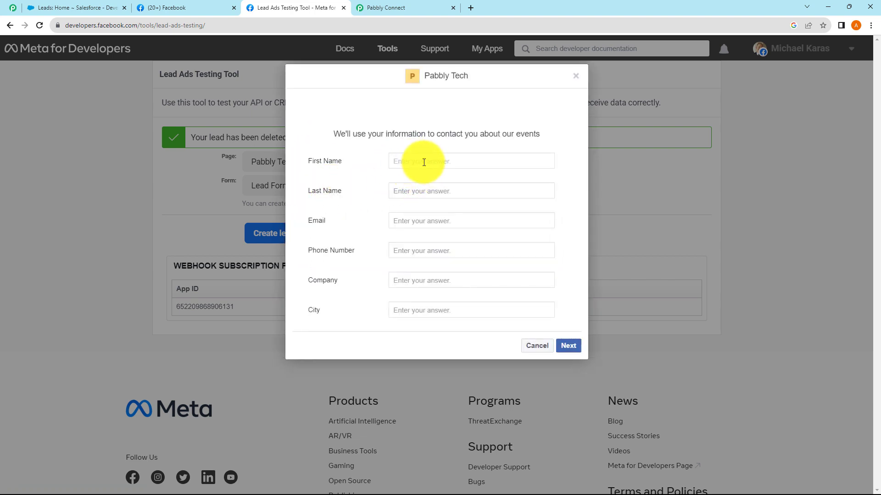
left_click(398, 10)
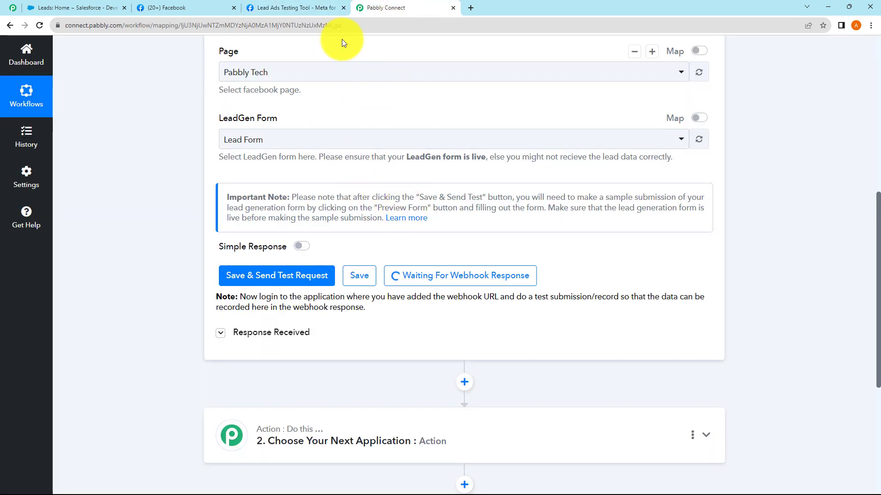
left_click(276, 8)
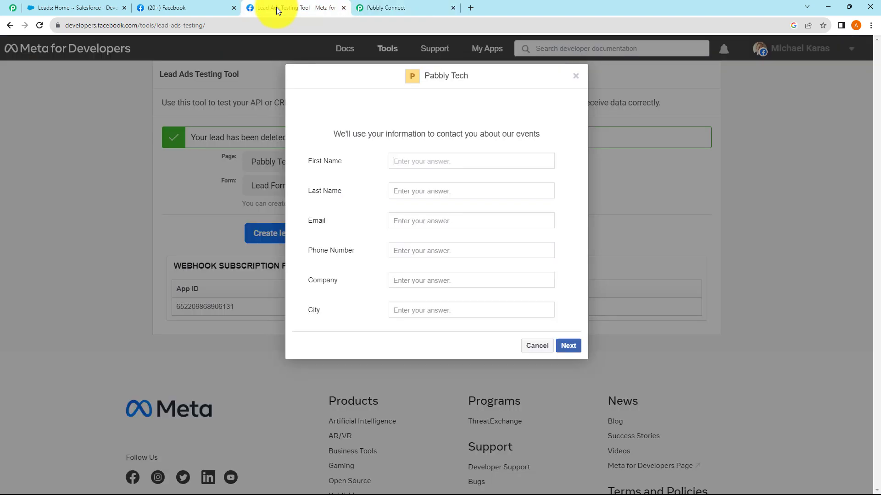
Fill in the test lead's first name, last name, phone number and company Pabbly
left_click(421, 161)
left_click(414, 191)
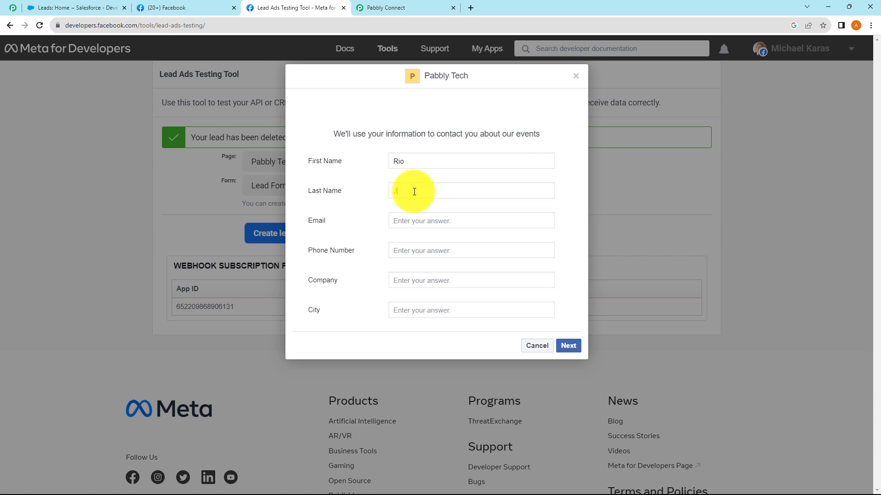
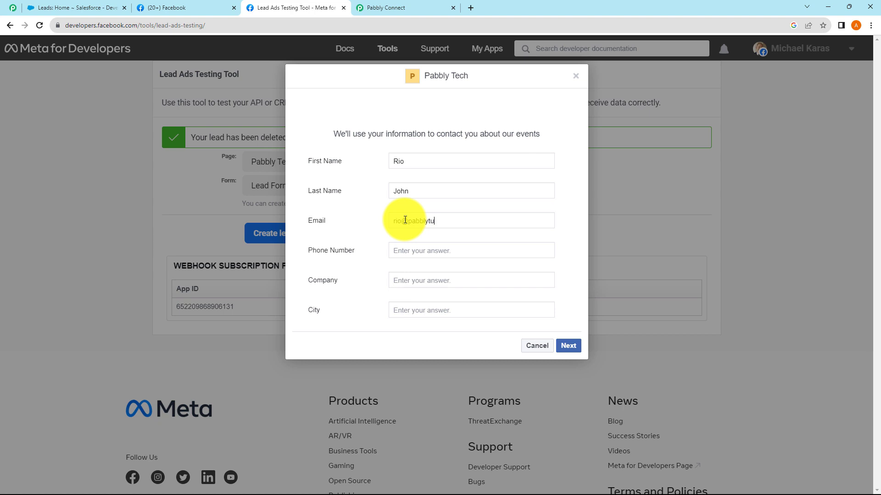
left_click(401, 251)
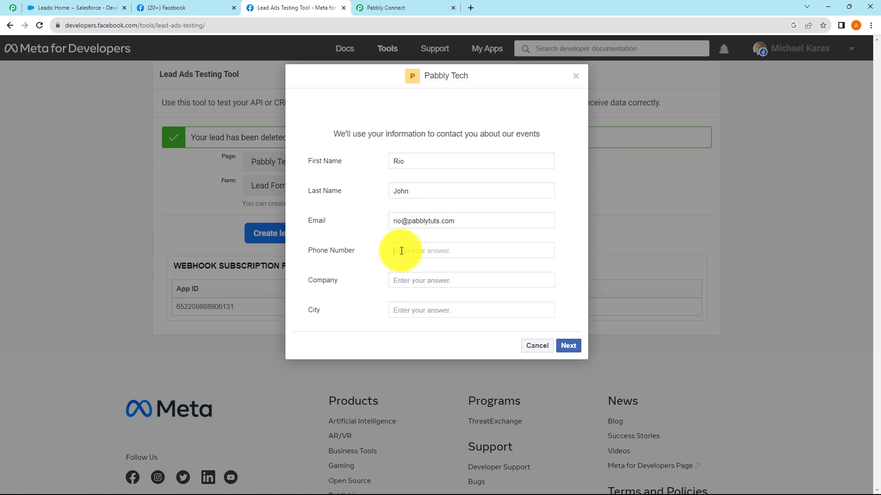
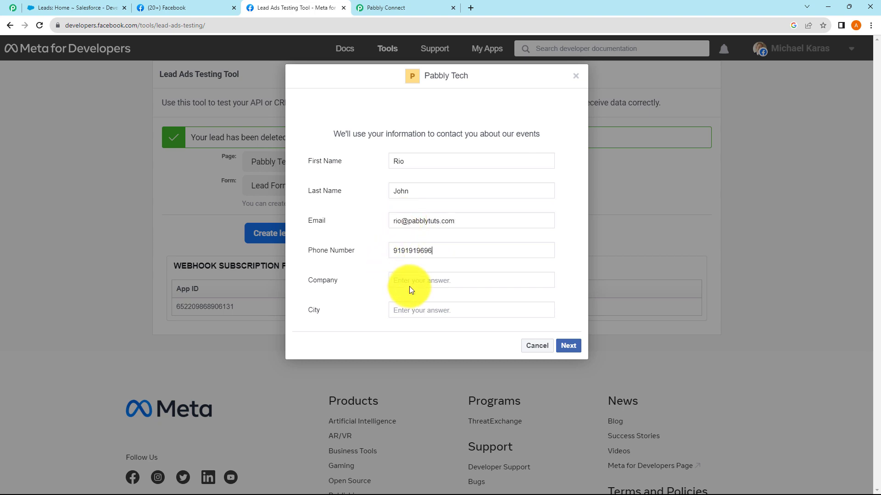
left_click(410, 285)
type("Pabbly")
left_click(407, 307)
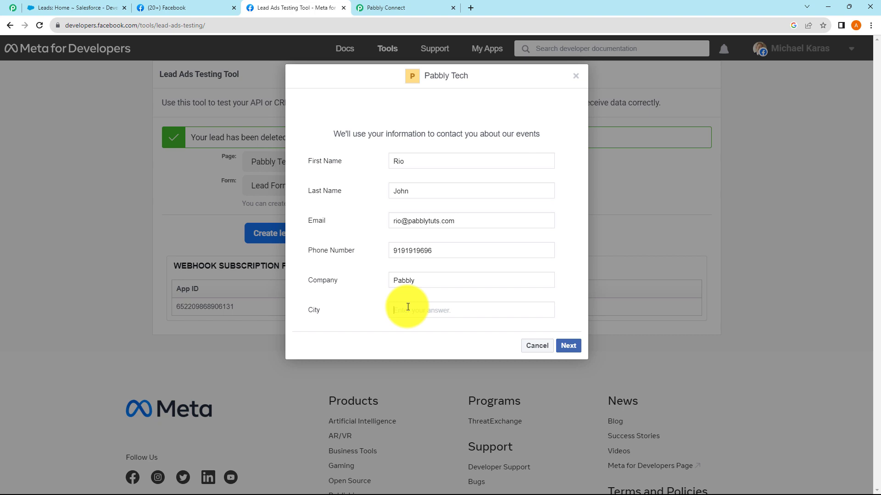
Submit the test lead and close the confirmation dialog
left_click(567, 346)
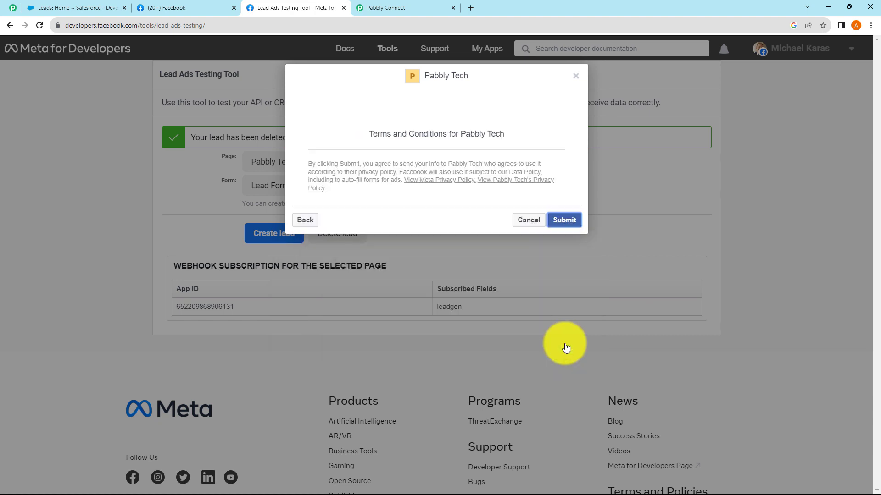
left_click(577, 223)
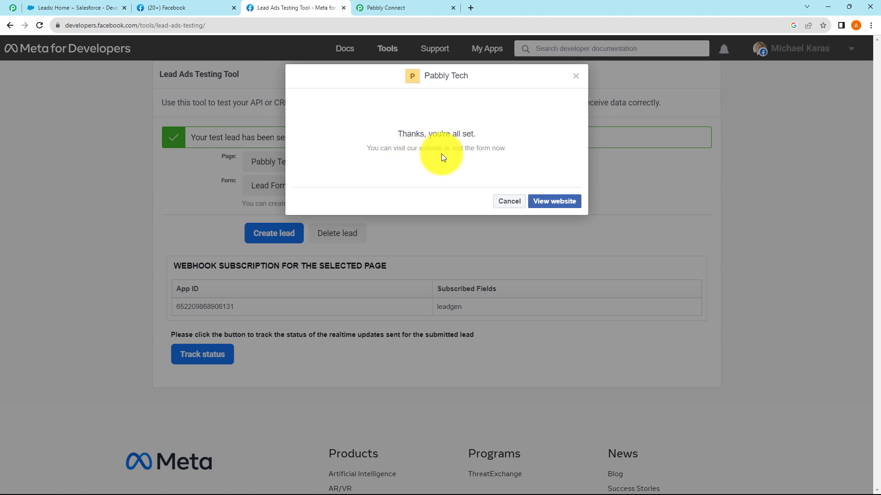
left_click(576, 76)
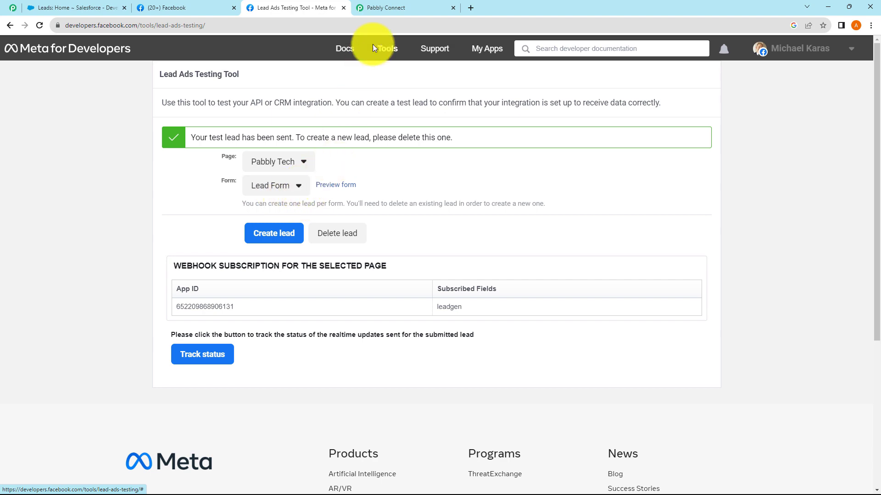
left_click(391, 7)
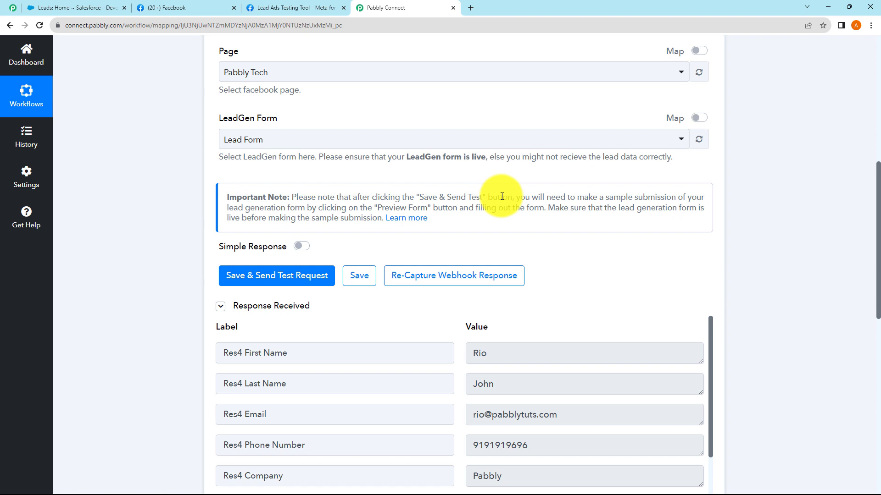
Check the captured first and last name in the trigger's Response Received section
scroll(502, 196, "down", 2)
double_click(479, 261)
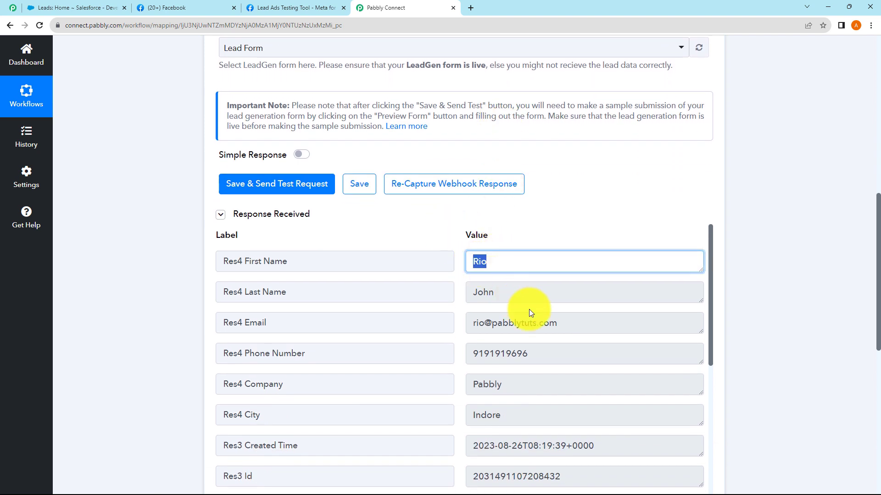
double_click(507, 296)
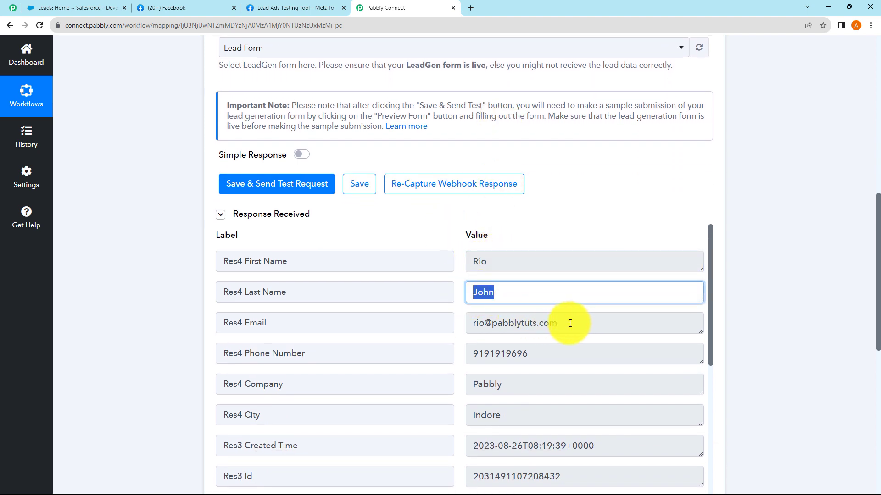
left_click_drag(570, 324, 530, 285)
scroll(538, 276, "down", 2)
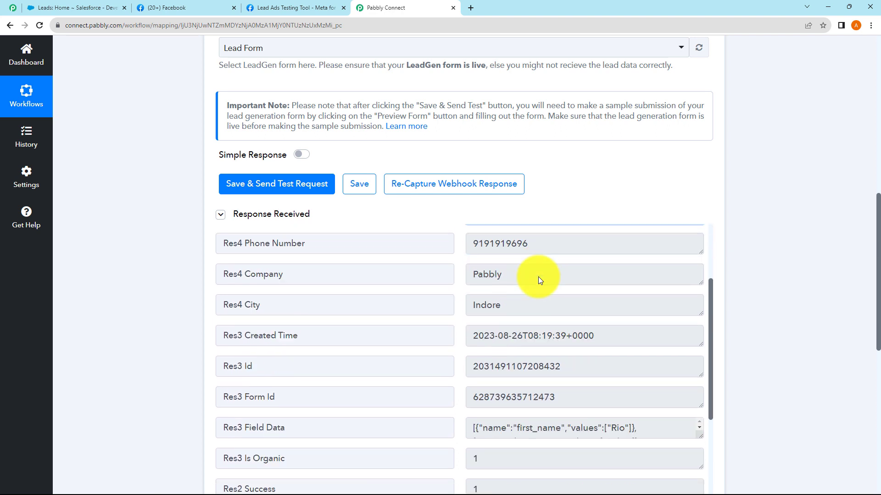
scroll(538, 277, "down", 1)
scroll(534, 267, "up", 2)
Check the captured phone, company Pabbly, city Indore and Created Time values
double_click(486, 265)
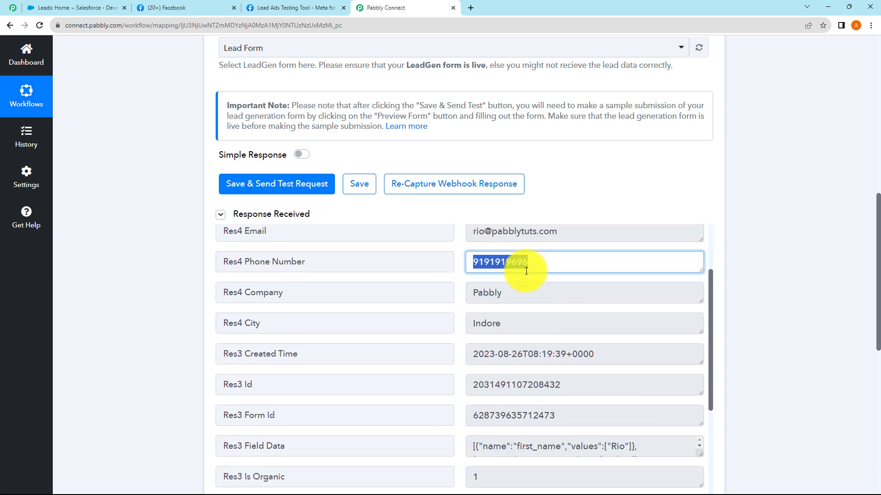
double_click(486, 294)
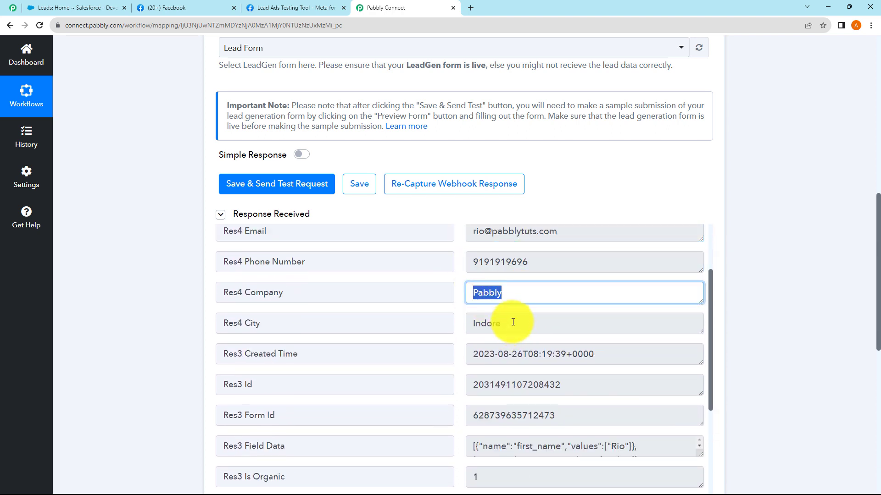
left_click_drag(512, 322, 466, 327)
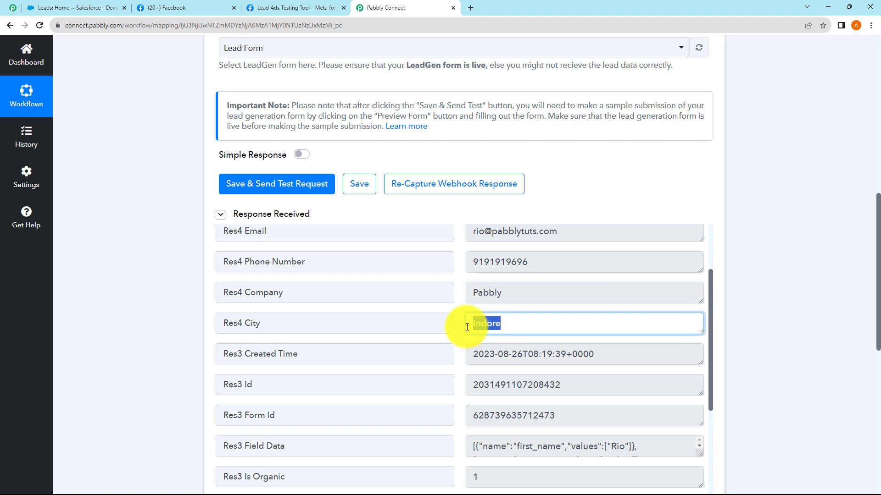
left_click_drag(616, 352, 477, 350)
left_click(614, 357)
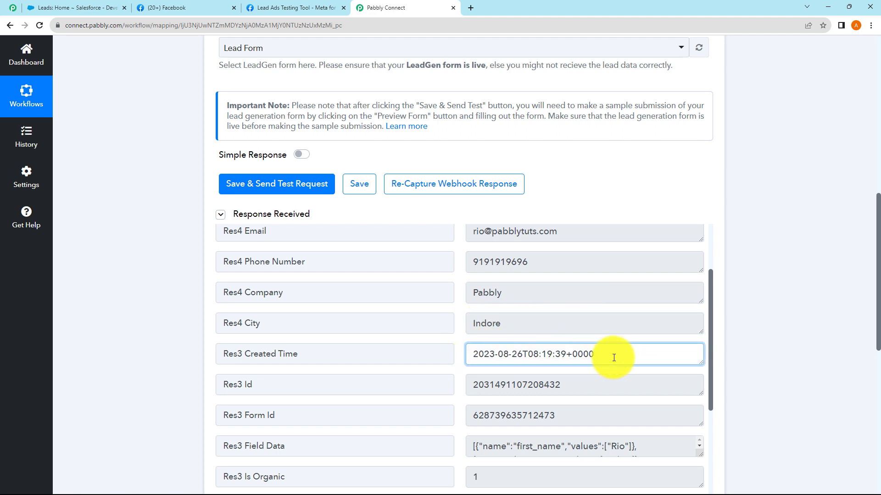
scroll(390, 326, "down", 2)
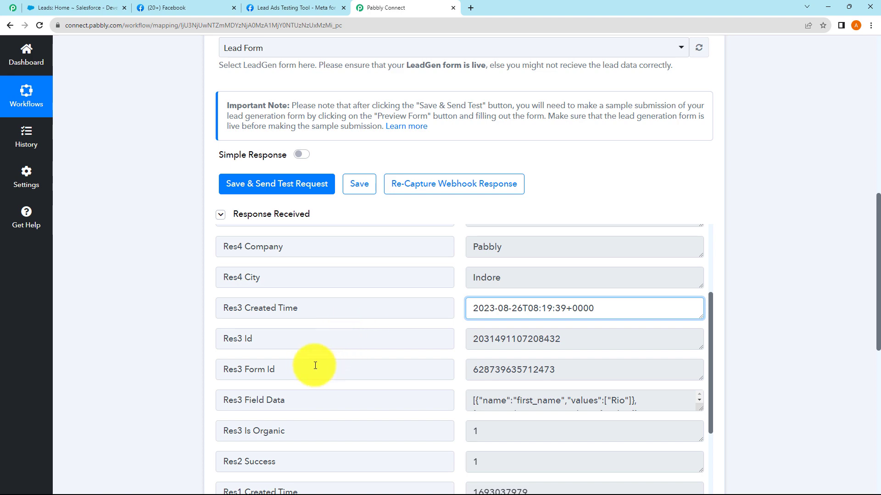
scroll(321, 374, "down", 5)
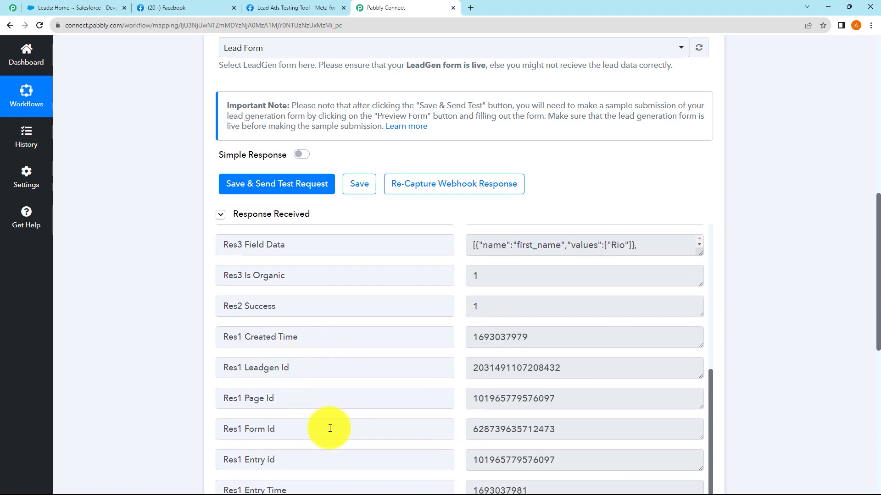
scroll(335, 410, "down", 2)
scroll(667, 276, "up", 5)
scroll(665, 246, "up", 4)
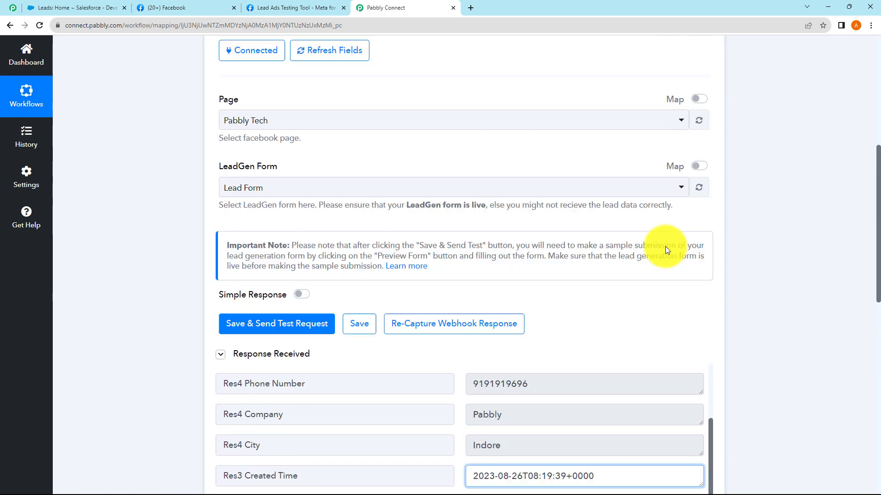
scroll(665, 246, "up", 5)
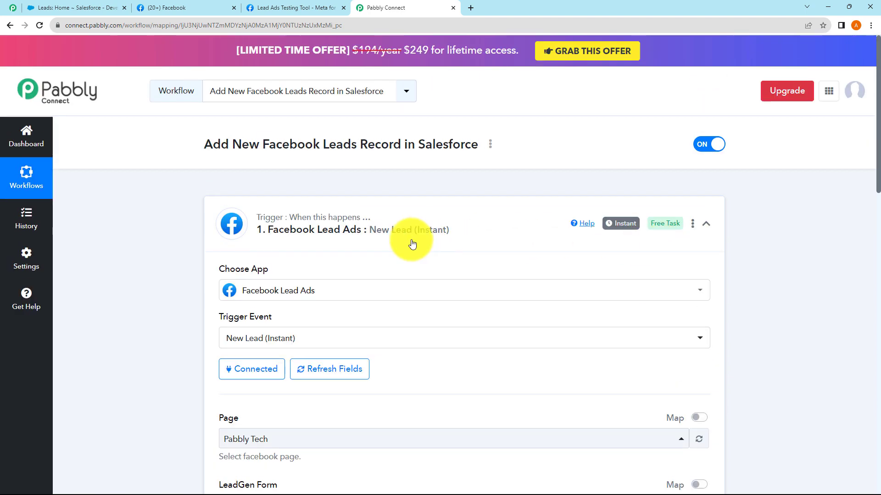
Collapse the Facebook Lead Ads trigger step and review the workflow name
left_click(456, 225)
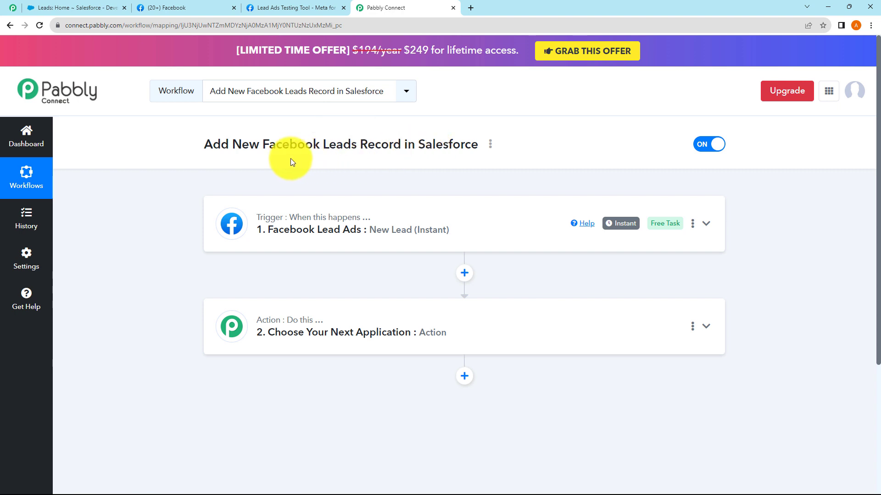
left_click_drag(231, 145, 373, 145)
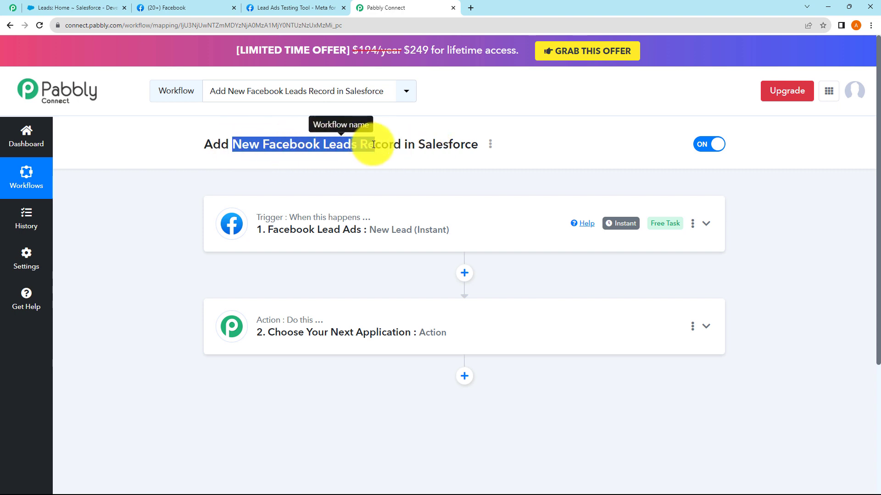
left_click(414, 146)
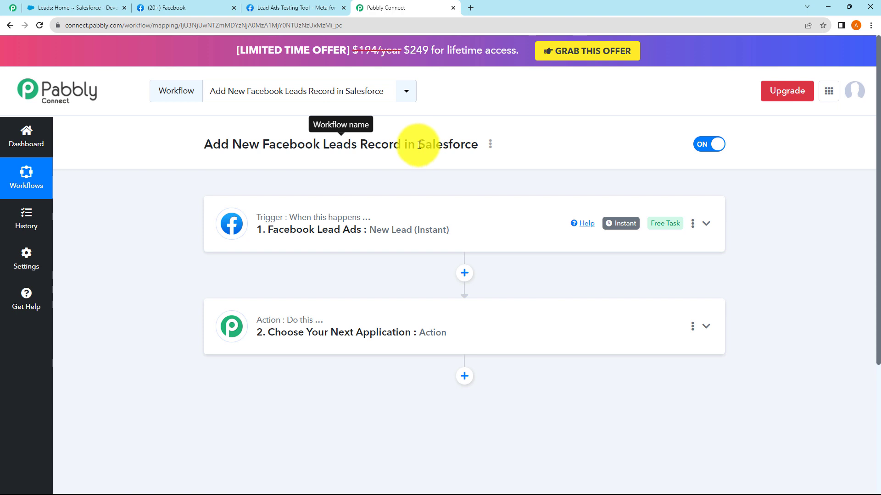
left_click_drag(419, 146, 486, 148)
left_click(457, 178)
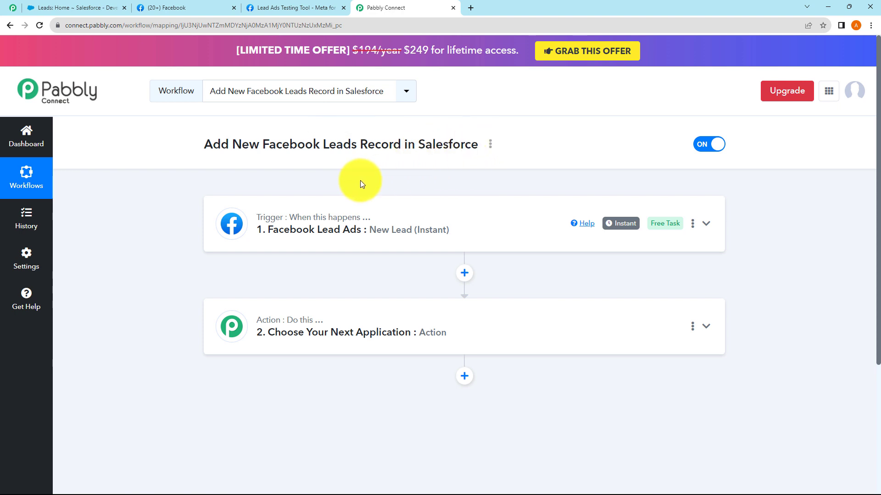
Set step 2 to the Salesforce app with the Create Record action event
left_click(344, 318)
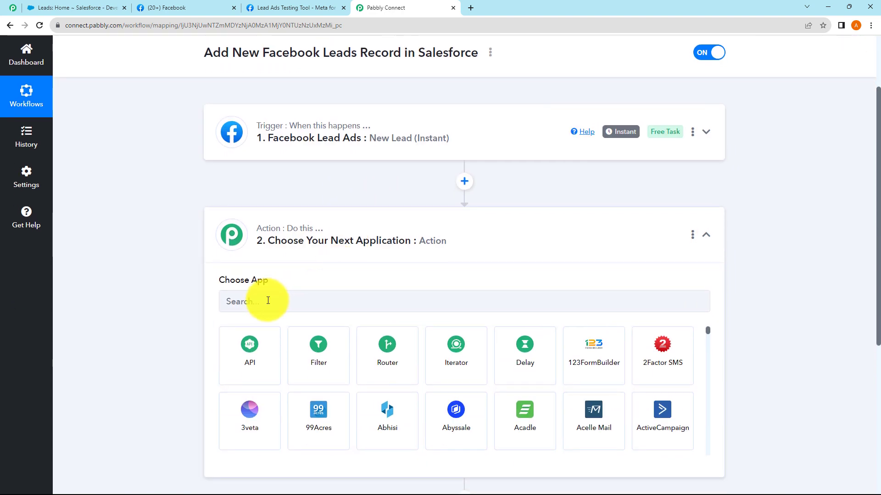
left_click(268, 301)
type("Sale")
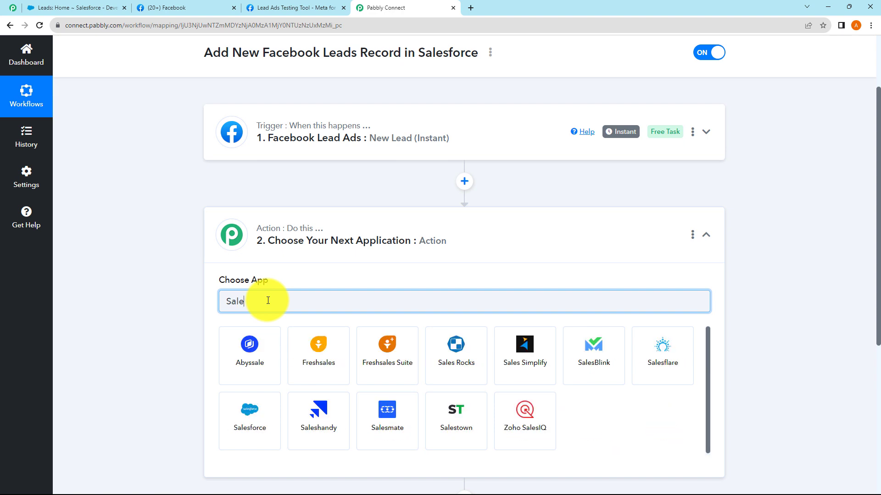
type("sforce")
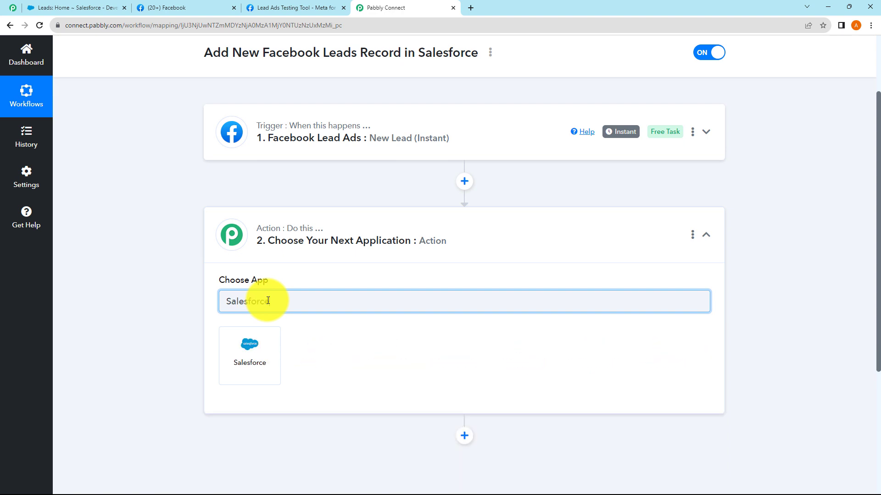
left_click(249, 344)
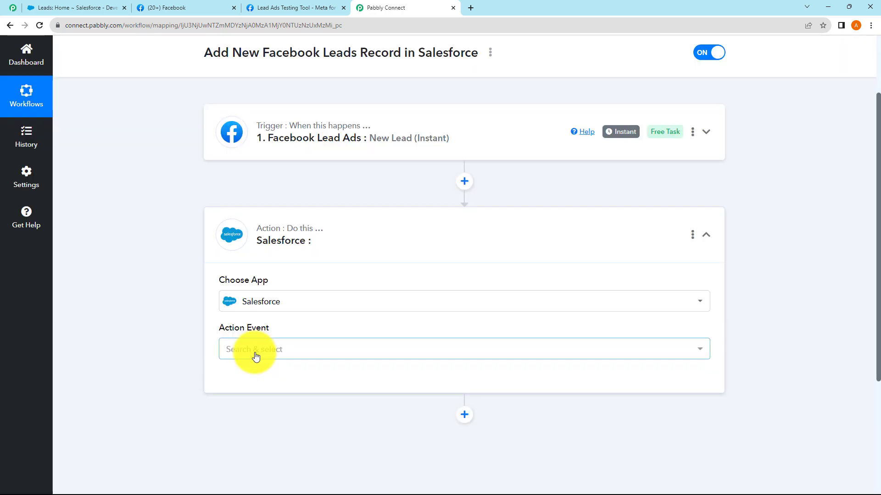
left_click(254, 353)
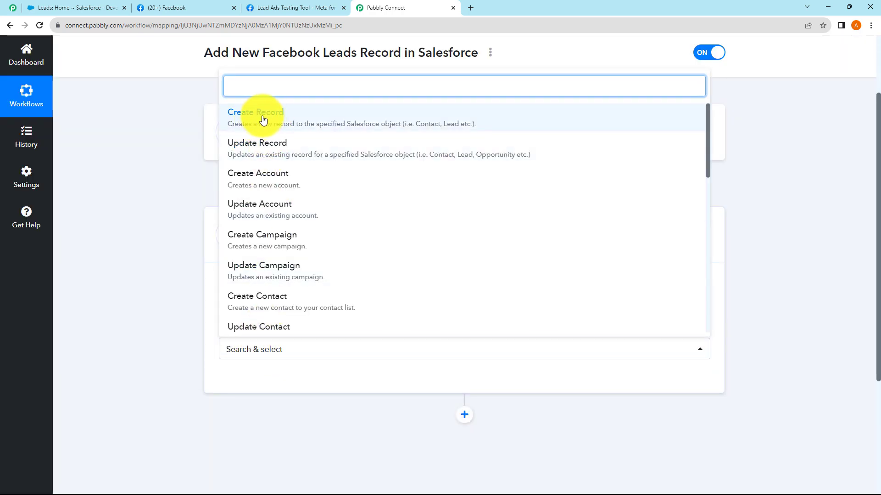
scroll(320, 230, "down", 1)
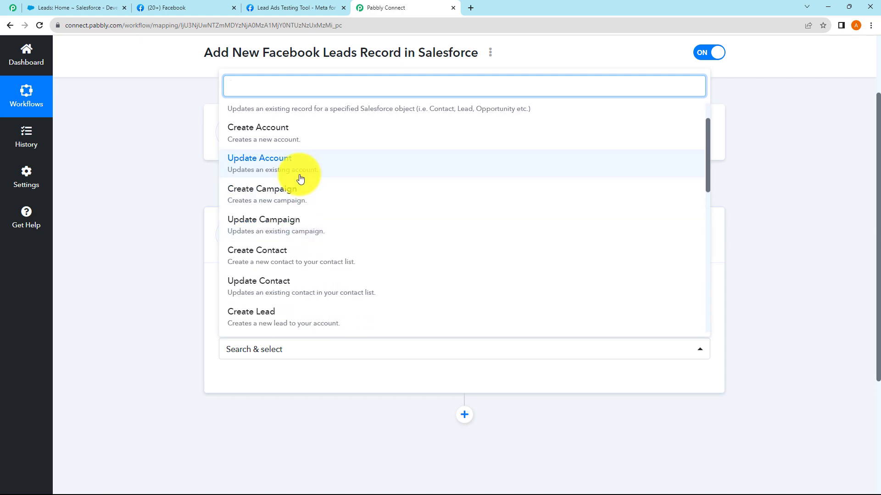
scroll(285, 147, "up", 1)
left_click(265, 116)
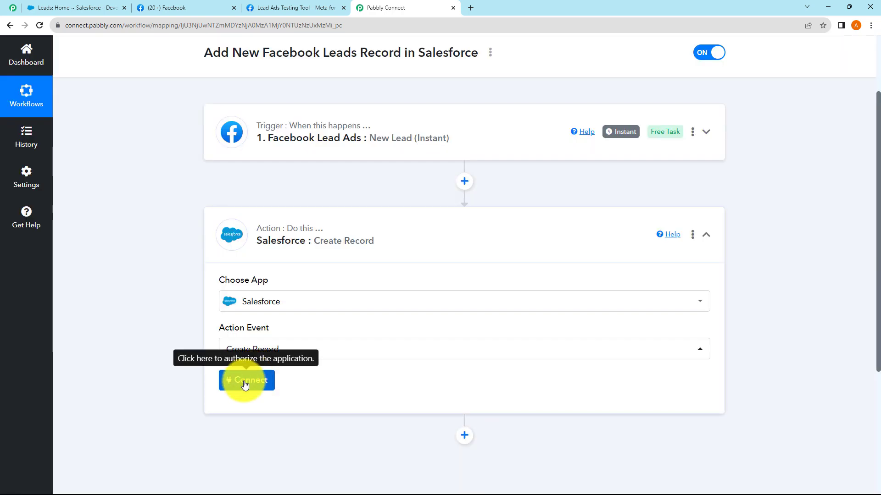
Open the Salesforce connection panel and review existing connections like Salesforce #5
left_click(244, 383)
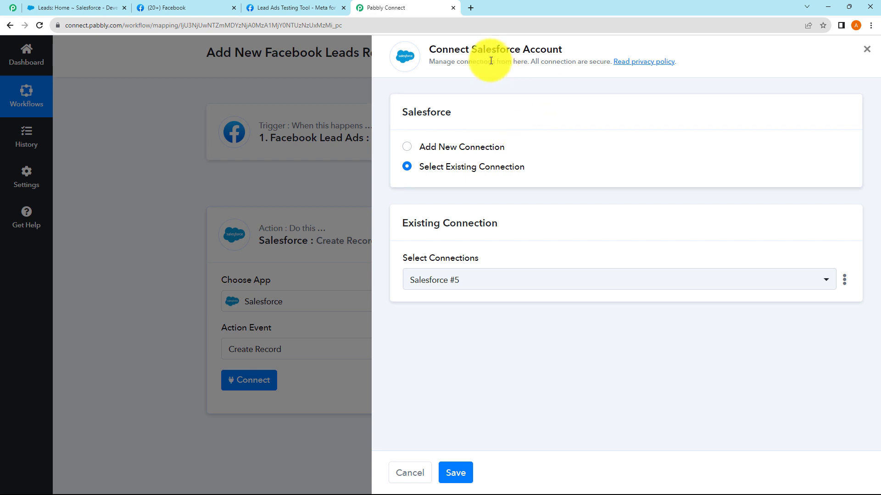
left_click_drag(553, 50, 459, 50)
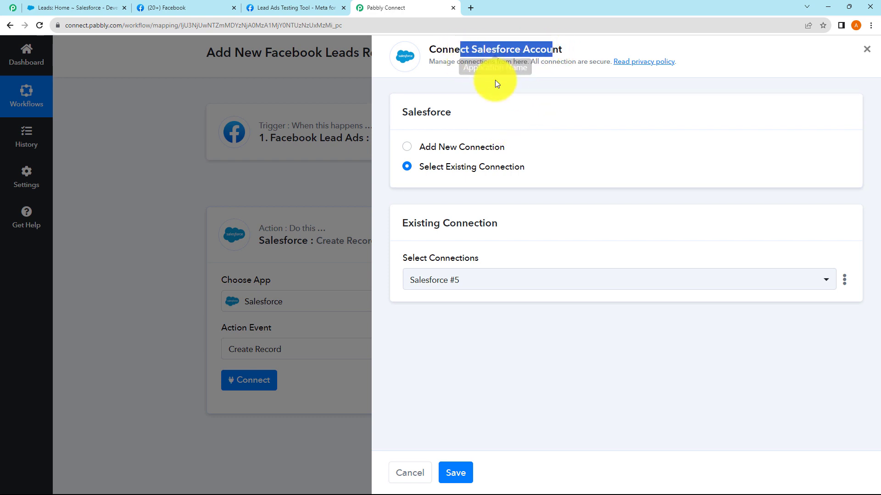
left_click(498, 93)
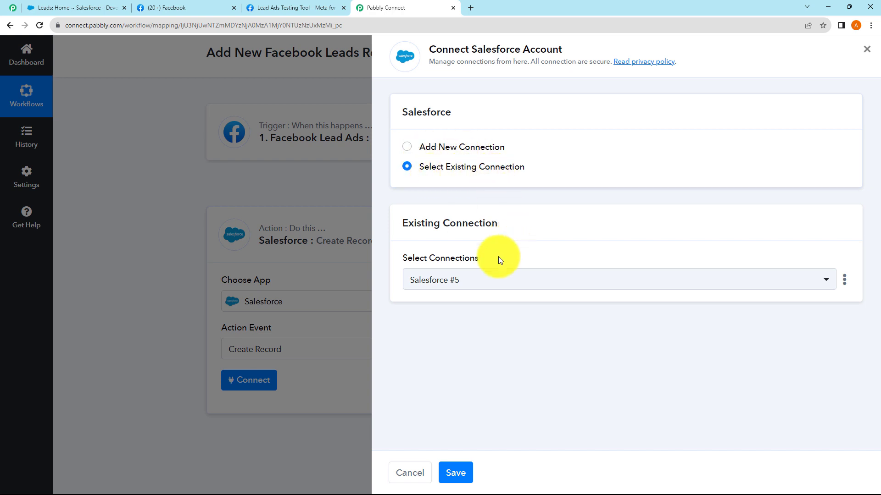
left_click(477, 283)
left_click(472, 278)
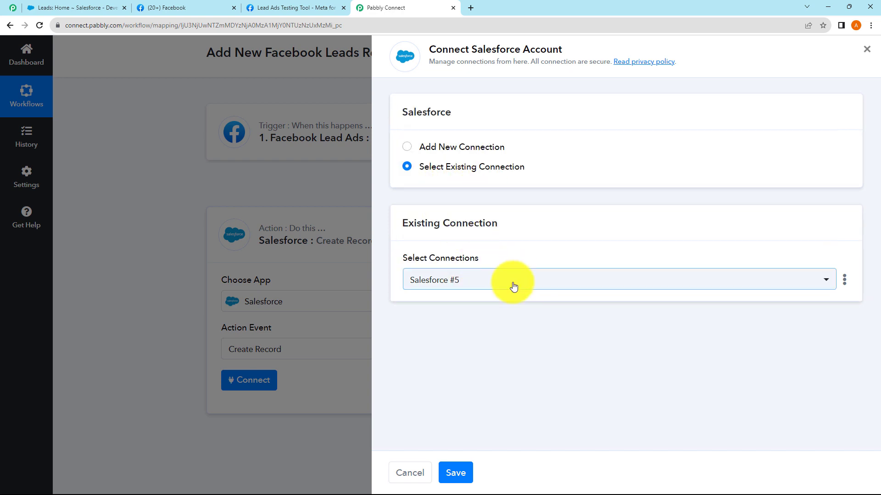
left_click(500, 284)
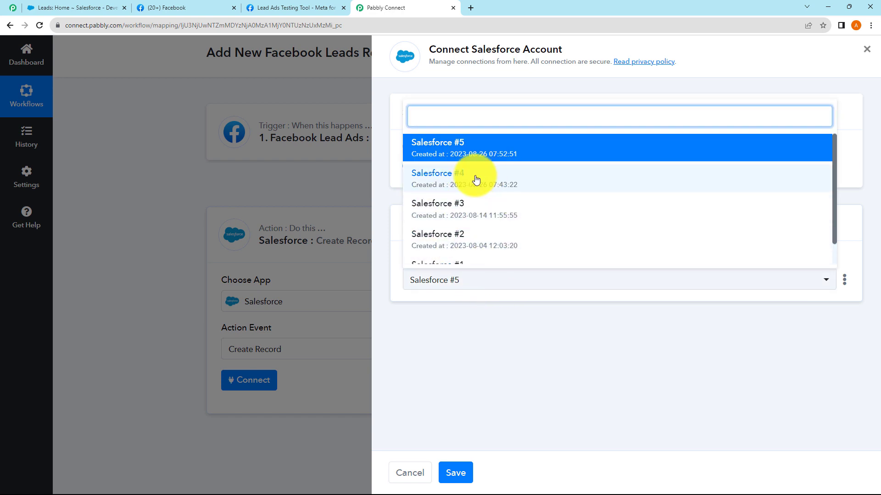
left_click(512, 330)
Add a new Salesforce connection and authorise Pabbly Connect's access
left_click(408, 147)
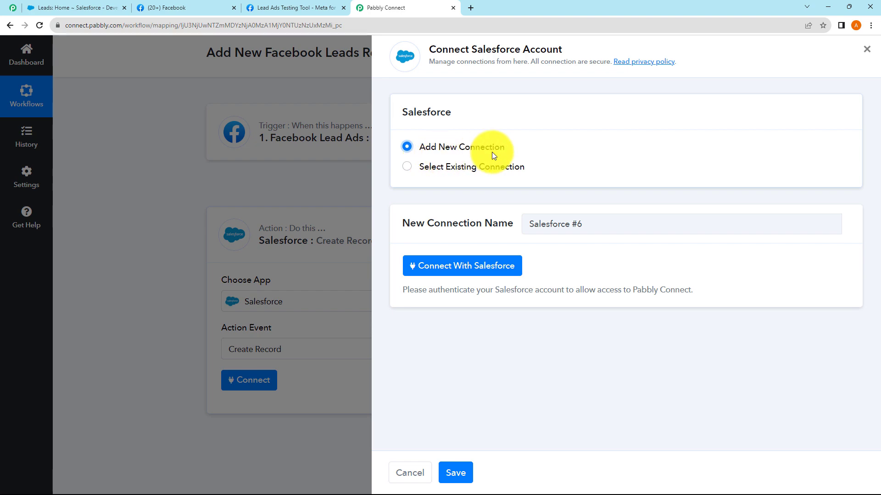
left_click(465, 269)
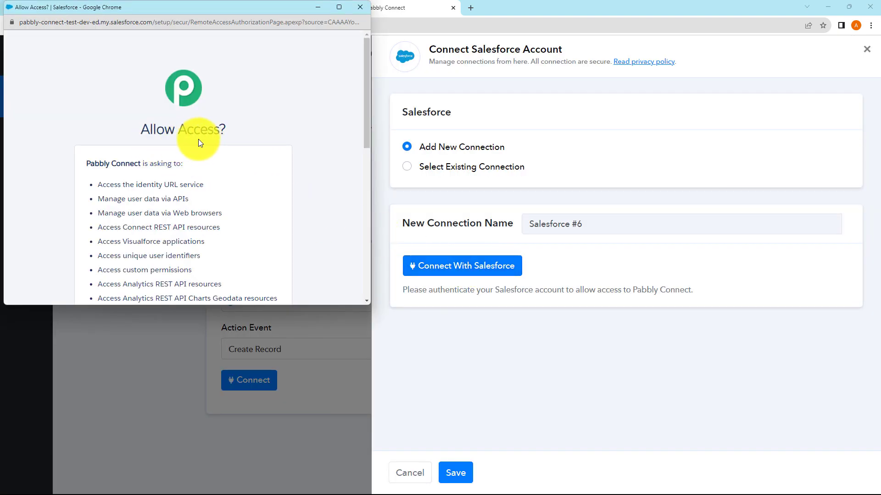
scroll(197, 139, "down", 8)
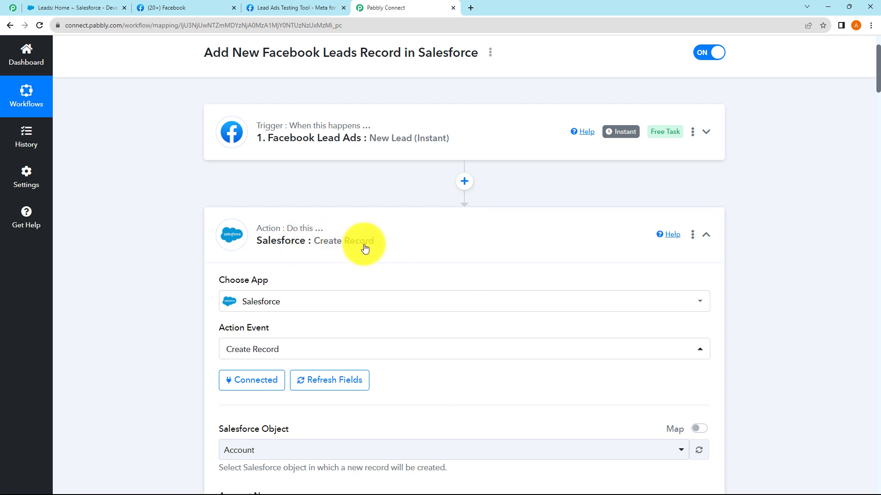
Choose Lead as the Salesforce object for the Create Record action
scroll(351, 252, "down", 5)
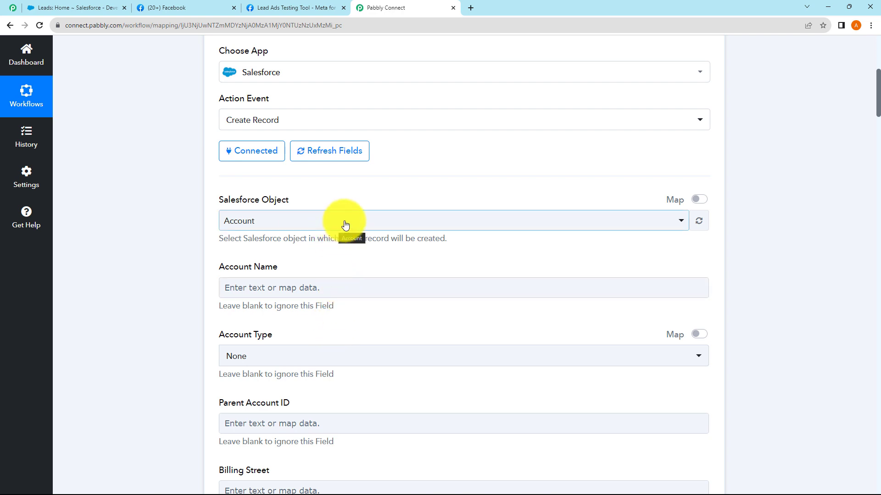
left_click(345, 225)
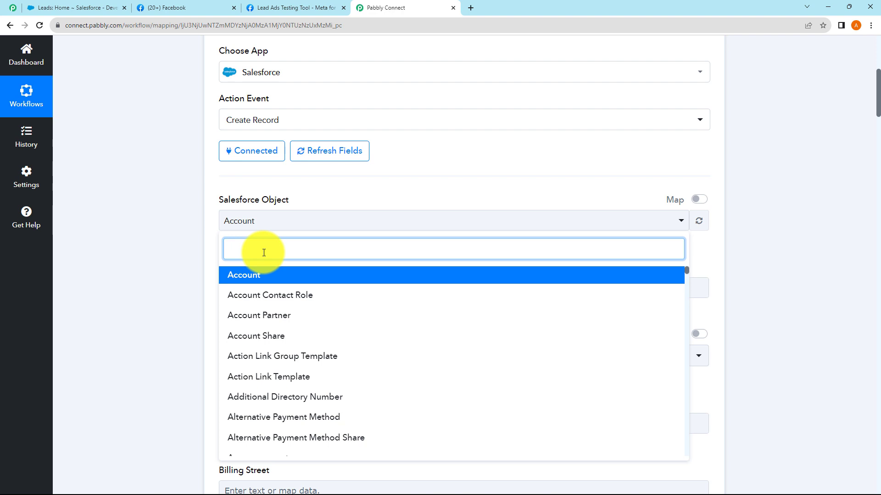
type("Lead")
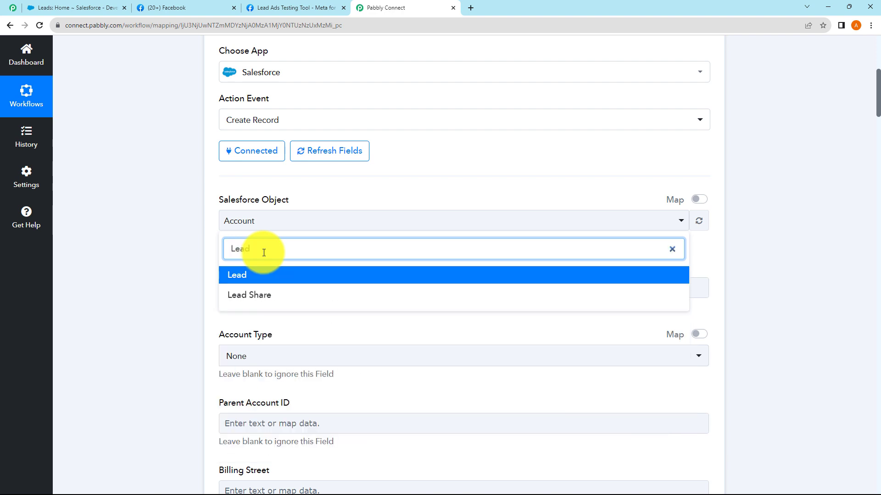
left_click(250, 276)
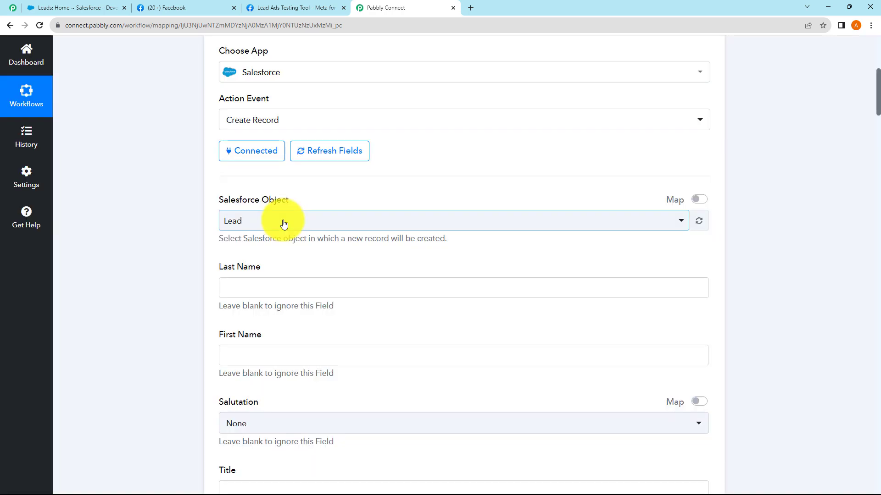
Browse the Lead fields: Last Name, First Name and Salutation
left_click(276, 283)
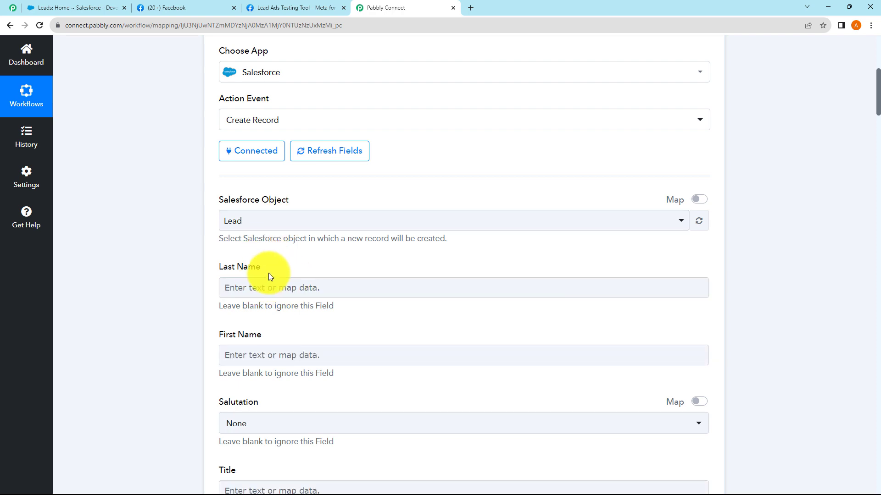
scroll(259, 272, "down", 1)
left_click(238, 313)
scroll(247, 316, "down", 1)
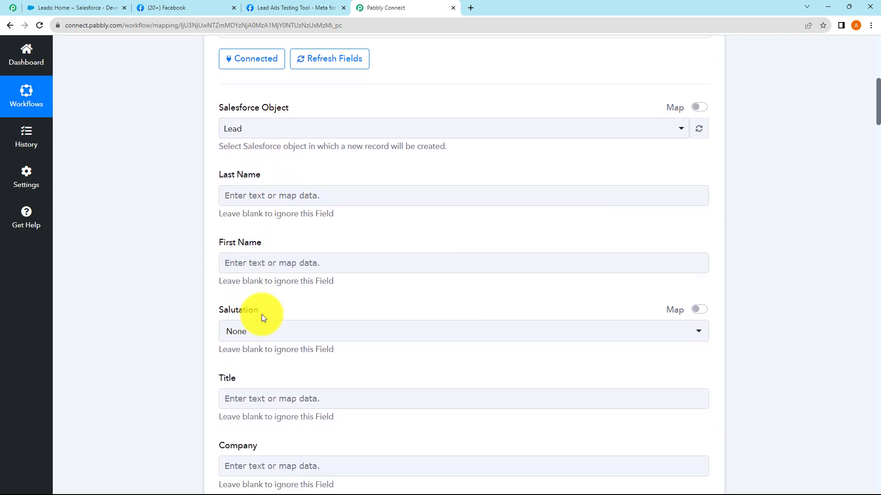
scroll(262, 318, "down", 1)
left_click(246, 285)
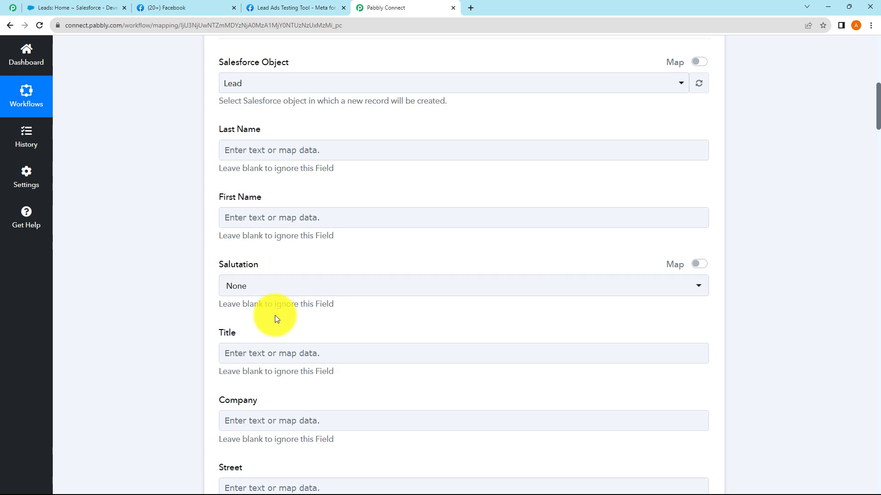
scroll(266, 316, "down", 3)
scroll(275, 303, "down", 7)
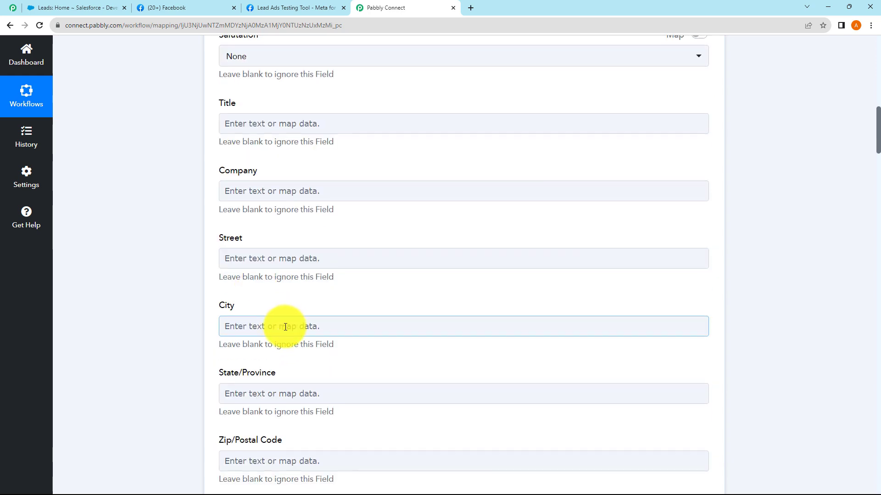
scroll(254, 322, "down", 9)
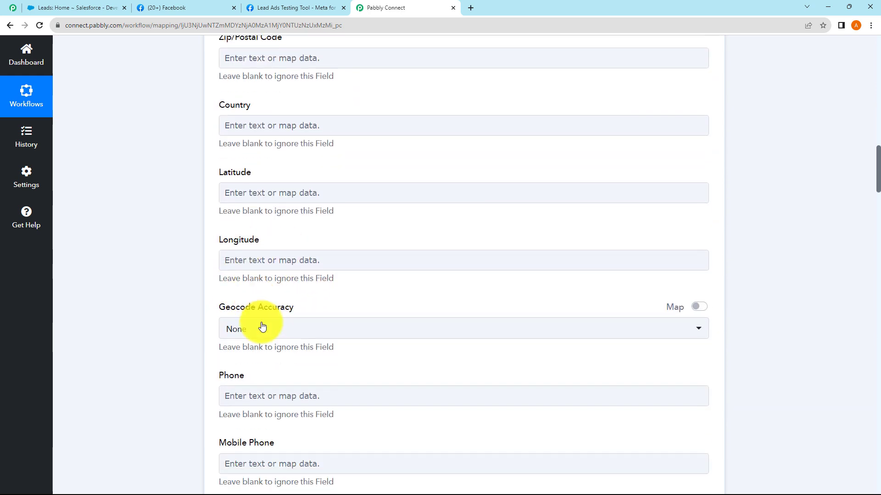
scroll(227, 299, "up", 20)
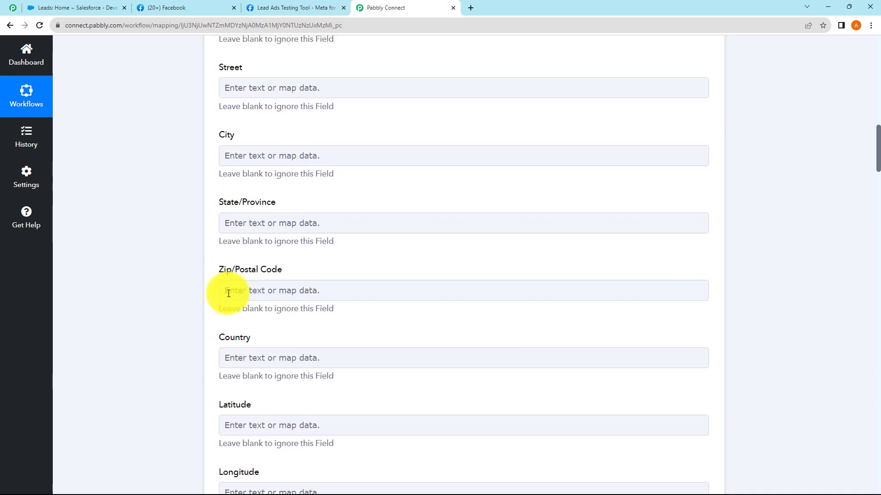
scroll(243, 274, "up", 4)
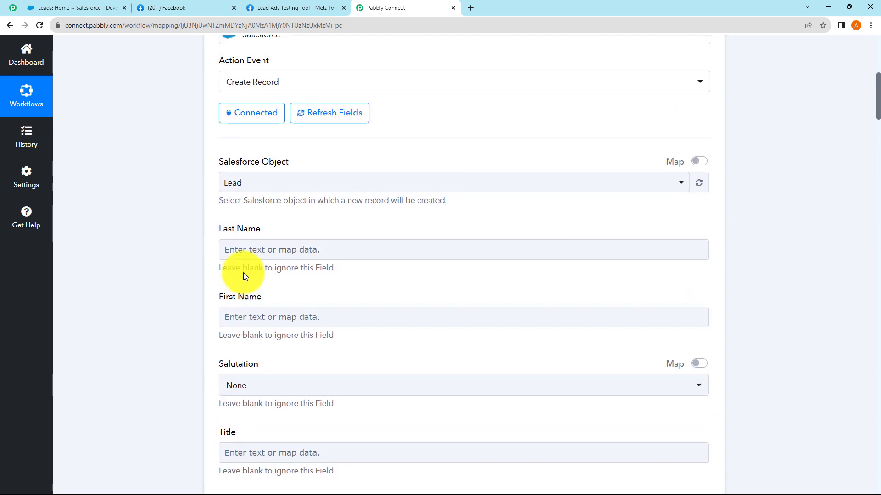
scroll(235, 275, "down", 2)
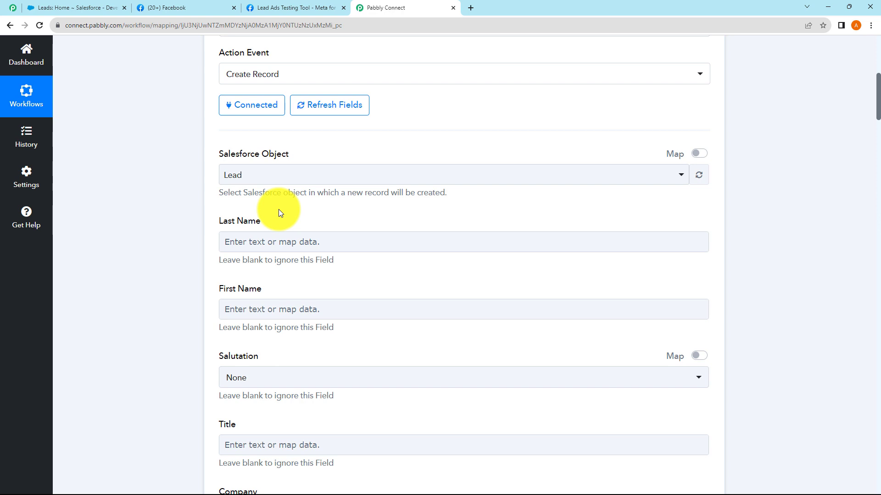
Map the Facebook lead's last name and first name into Last Name and First Name
left_click(261, 242)
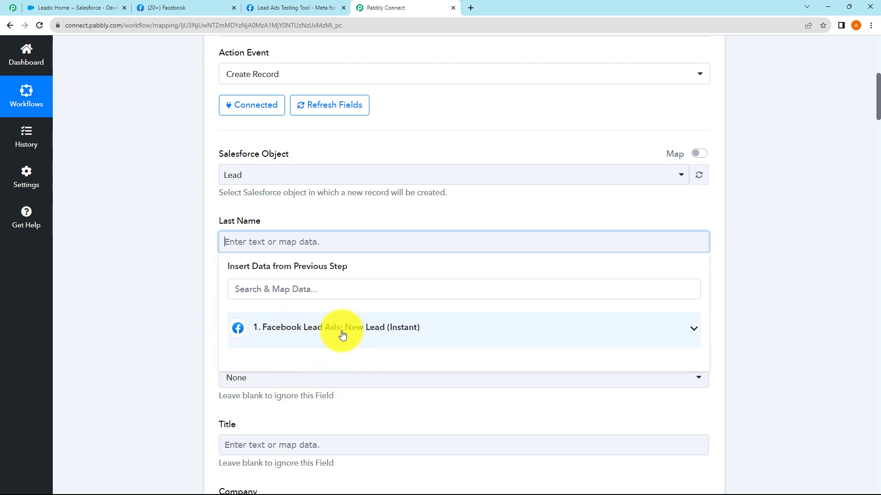
left_click(316, 330)
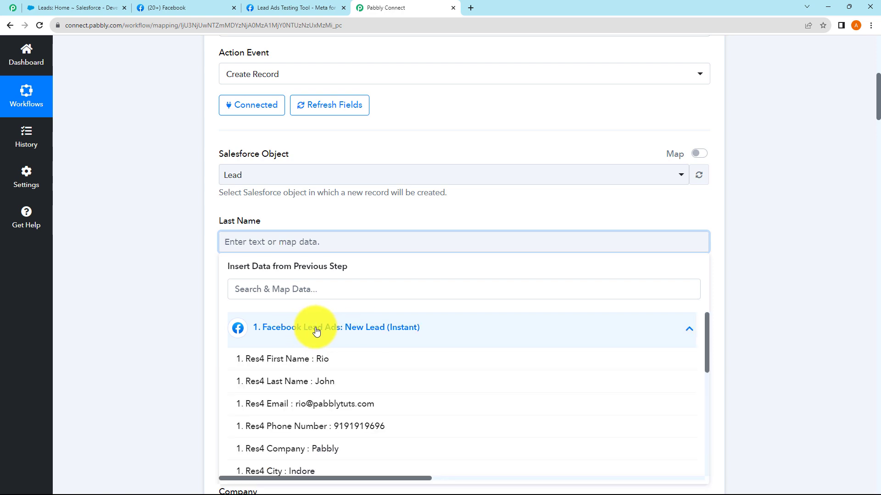
left_click(314, 383)
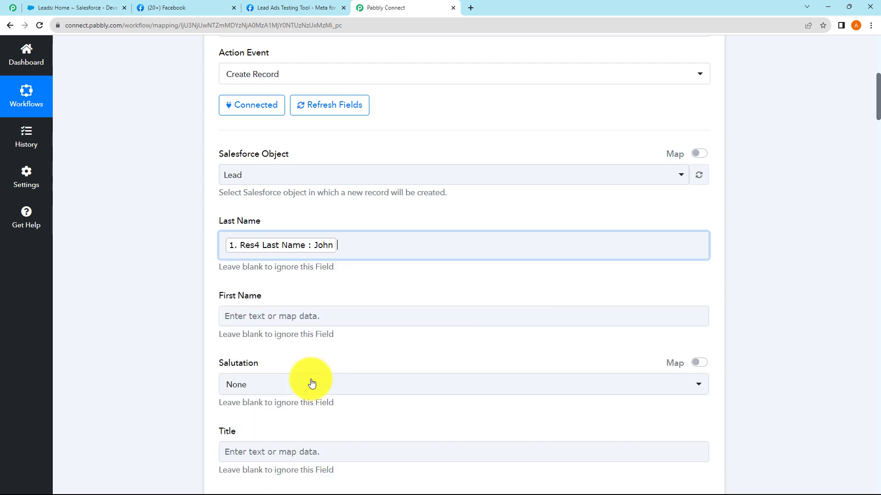
left_click(168, 283)
scroll(169, 282, "down", 3)
left_click(258, 185)
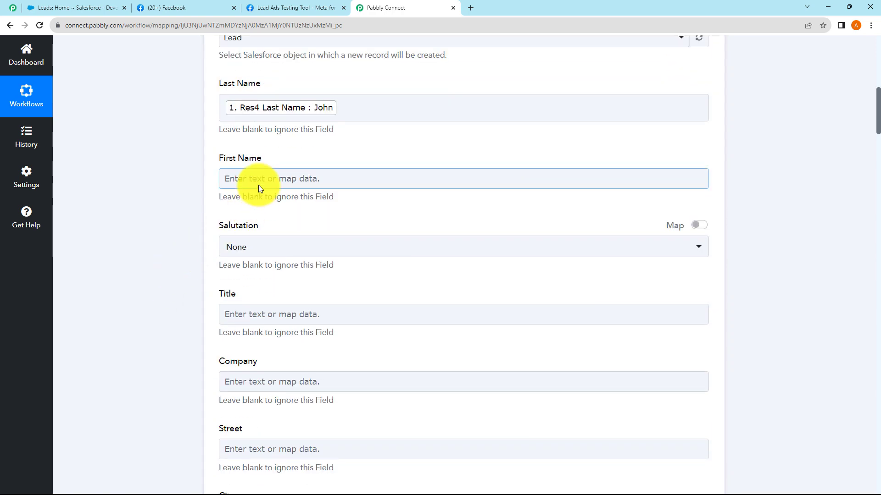
left_click(294, 265)
left_click(326, 299)
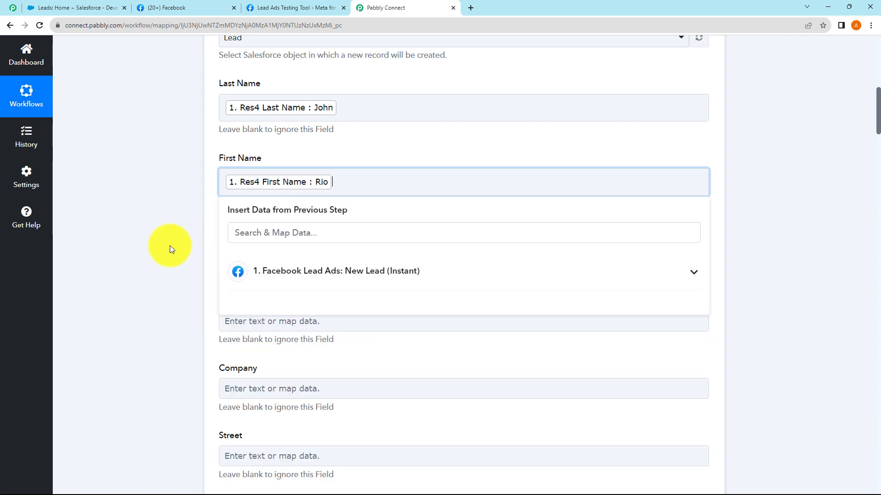
left_click(169, 246)
scroll(169, 246, "down", 2)
Leave Salutation as None and map the Facebook lead's company into Company
left_click(271, 173)
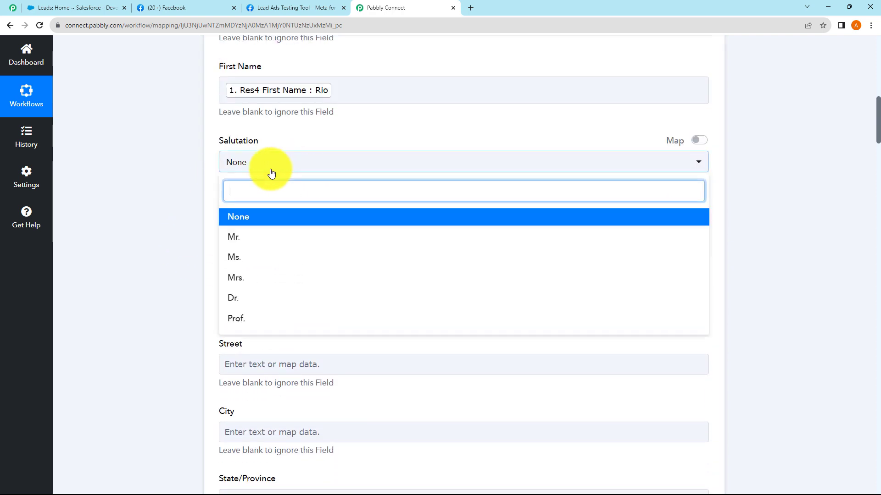
left_click(219, 172)
scroll(262, 175, "down", 1)
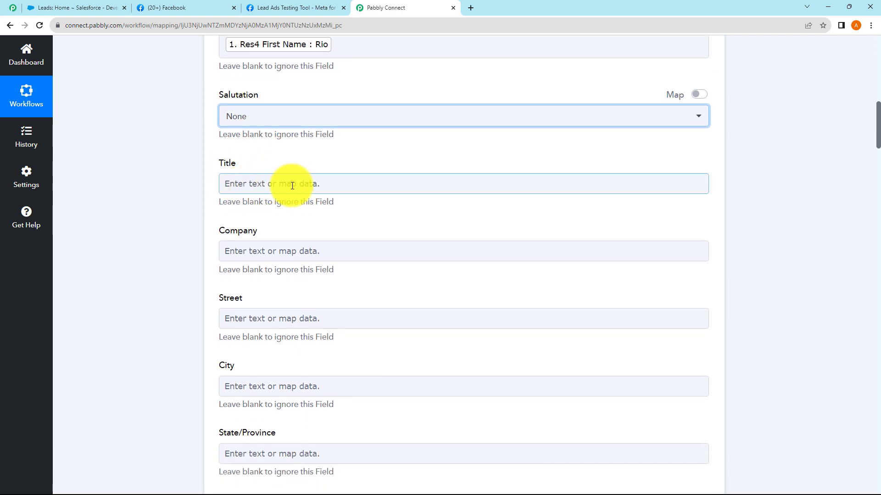
left_click(275, 250)
scroll(284, 280, "down", 1)
left_click(296, 307)
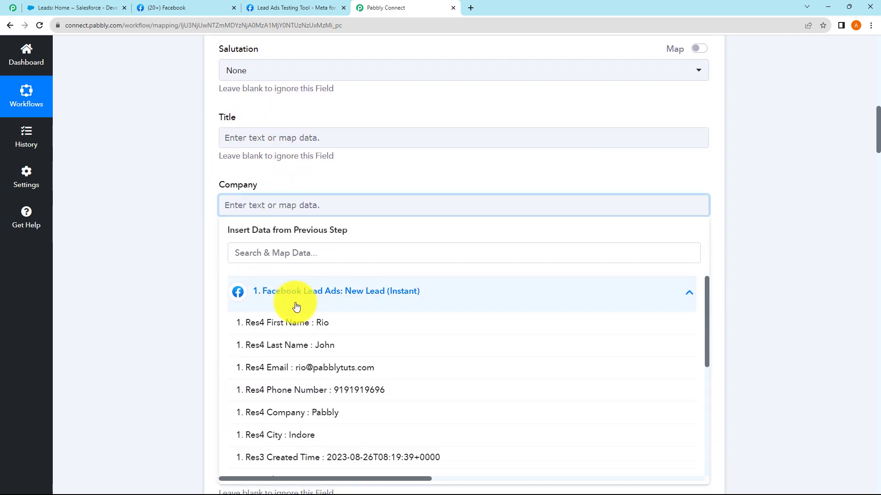
scroll(325, 362, "down", 2)
left_click(320, 367)
left_click(181, 305)
scroll(179, 243, "down", 3)
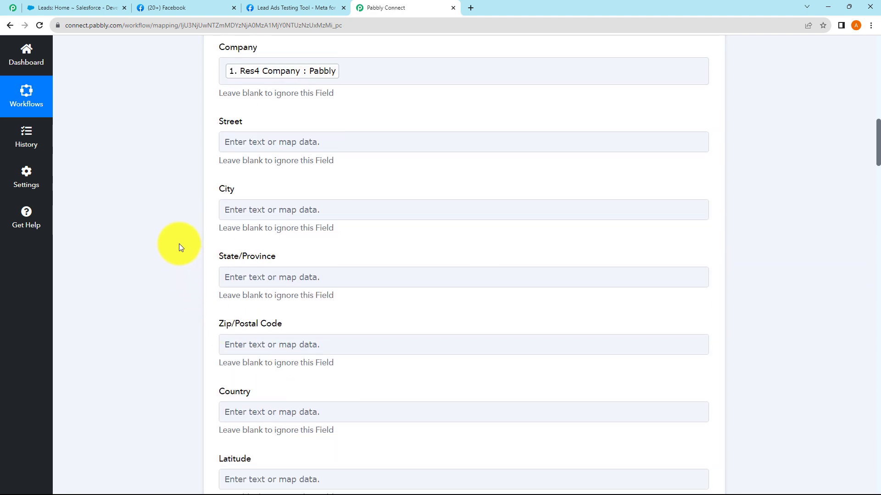
Map the lead's city into City and set Country to India
left_click(255, 207)
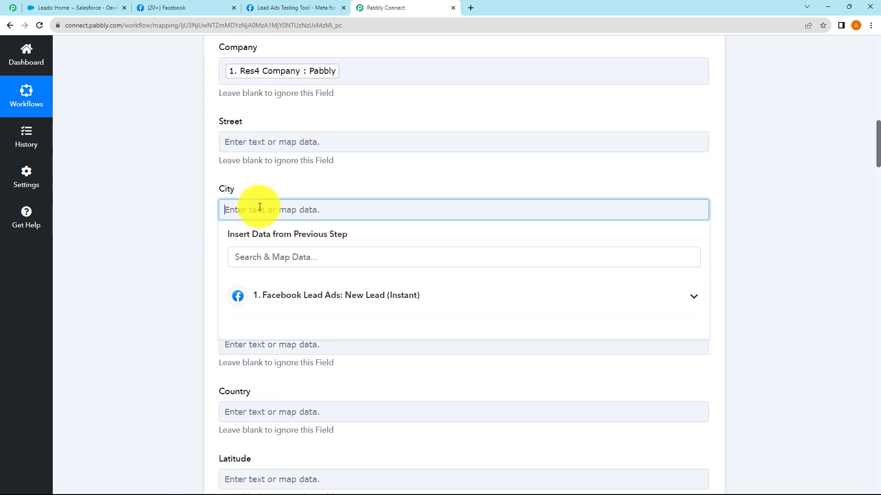
left_click(300, 294)
left_click(307, 440)
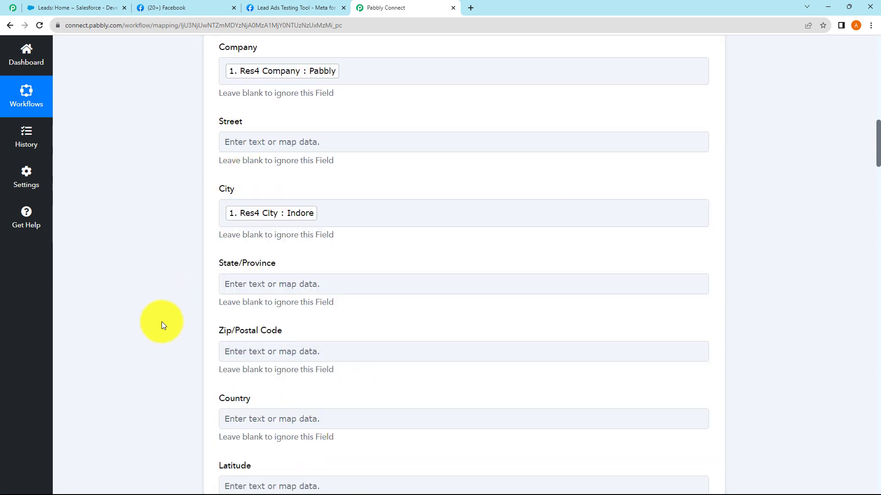
scroll(179, 281, "down", 4)
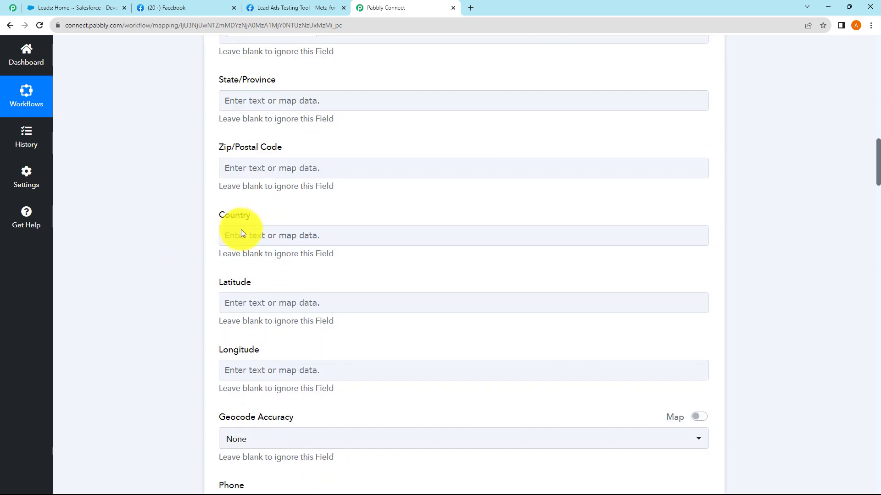
left_click(241, 234)
left_click(178, 259)
left_click(241, 240)
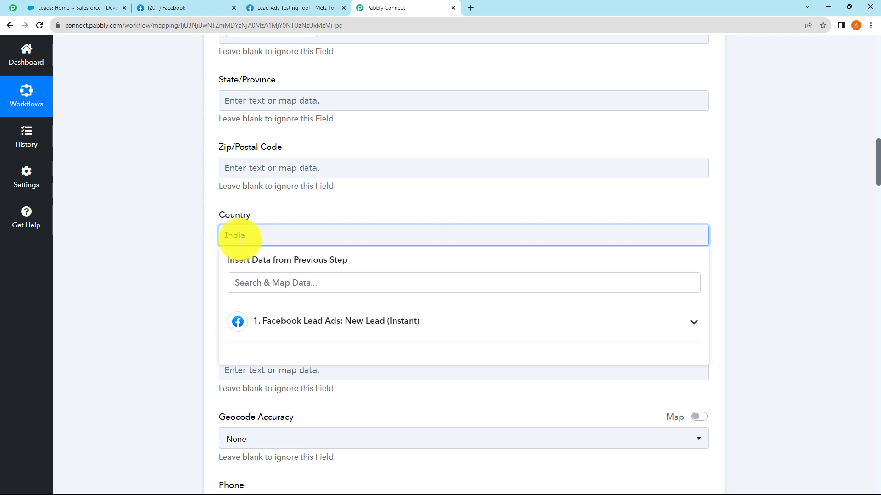
left_click(192, 237)
scroll(182, 237, "down", 3)
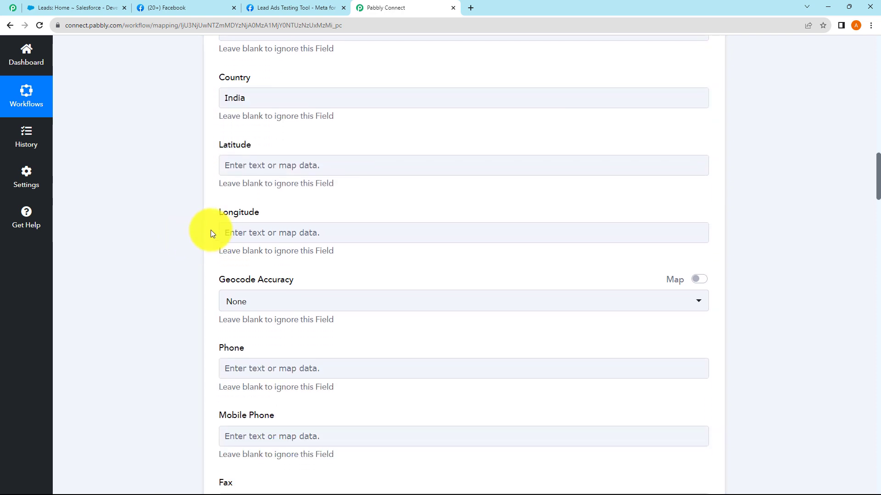
scroll(227, 233, "down", 2)
Map the Facebook lead's phone number and email into Phone and Email
left_click(270, 281)
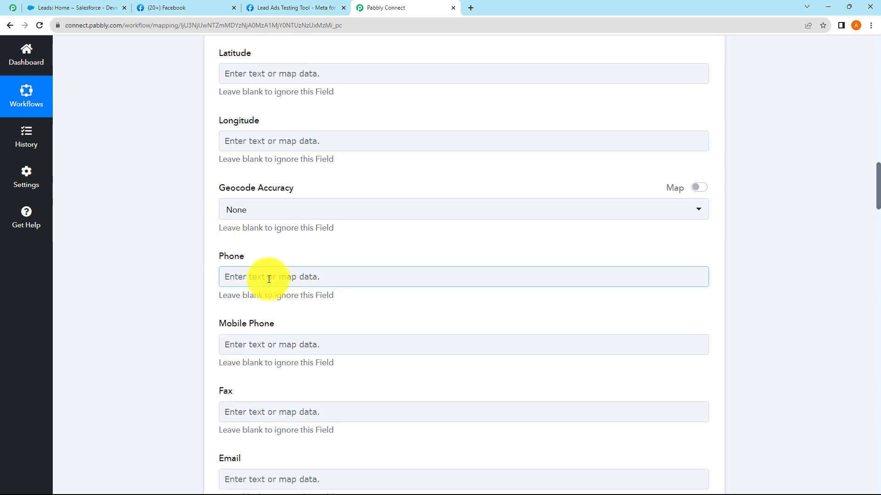
left_click(297, 359)
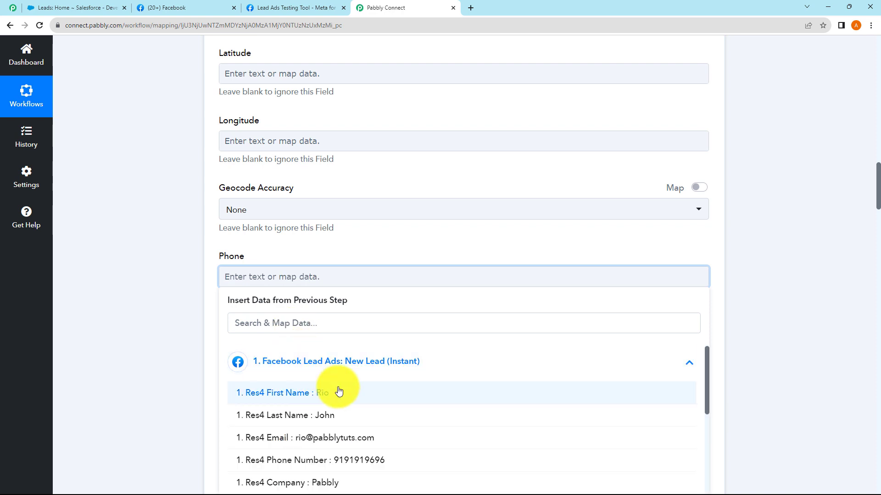
scroll(338, 391, "down", 2)
left_click(343, 411)
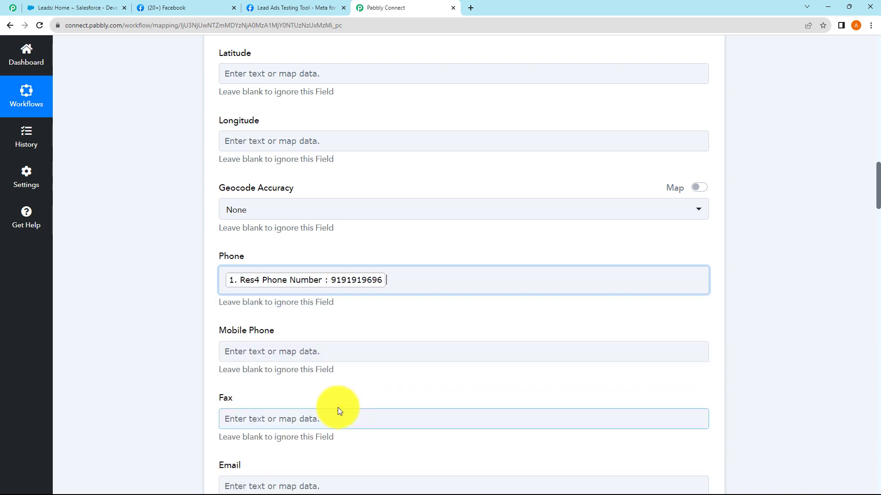
left_click(206, 312)
scroll(207, 312, "down", 3)
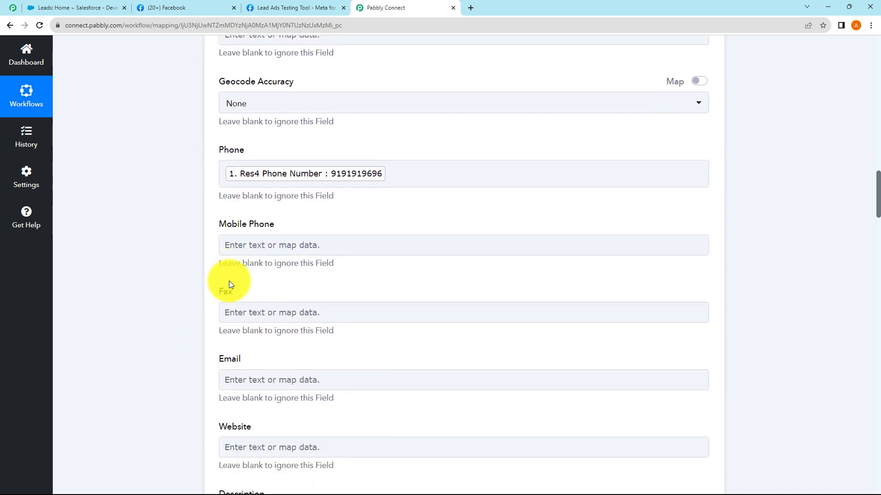
scroll(230, 280, "down", 2)
left_click(260, 310)
left_click(295, 389)
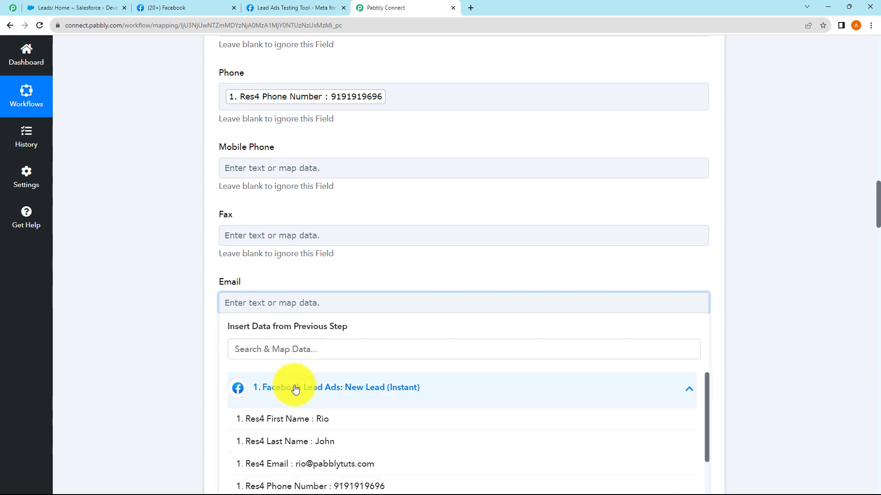
left_click(344, 464)
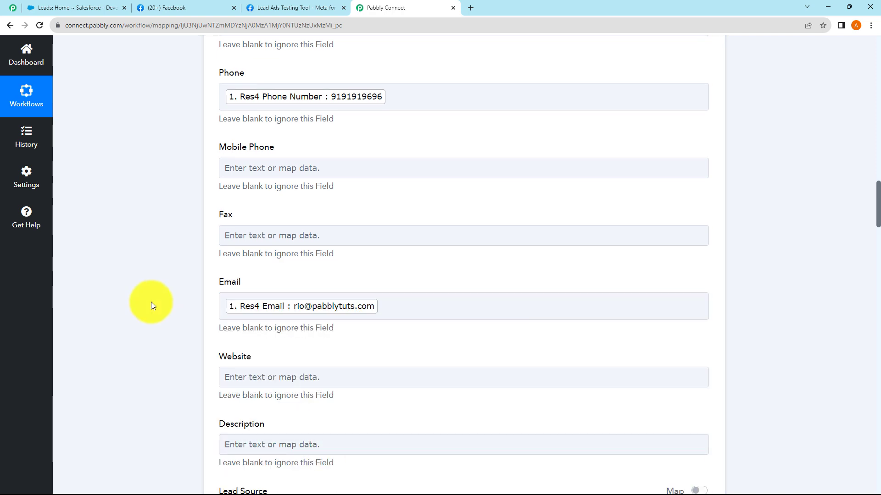
scroll(151, 304, "down", 4)
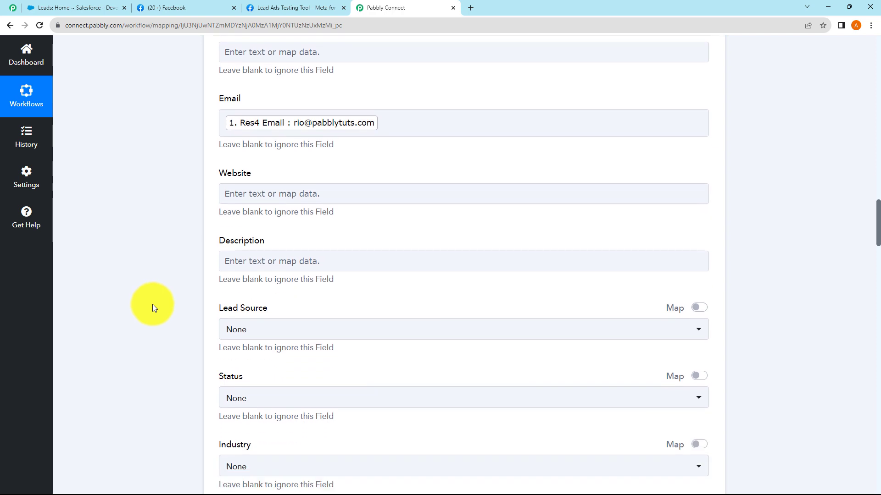
scroll(277, 275, "down", 2)
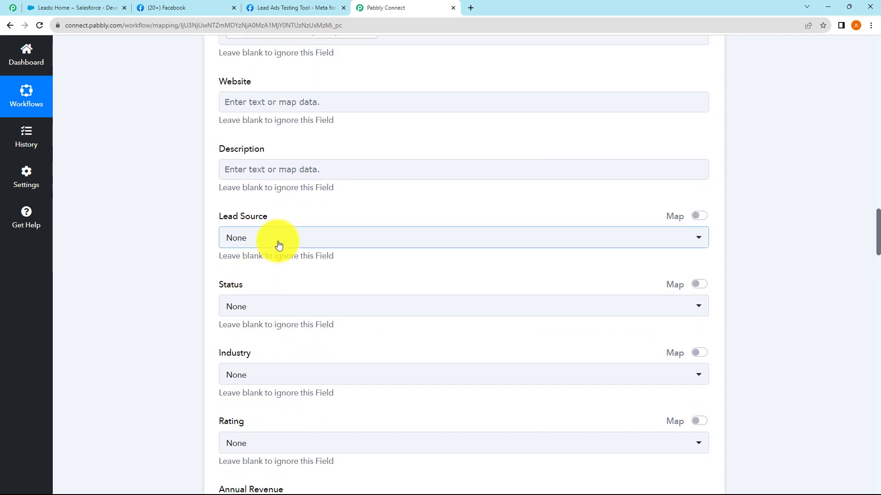
left_click(278, 243)
left_click(256, 312)
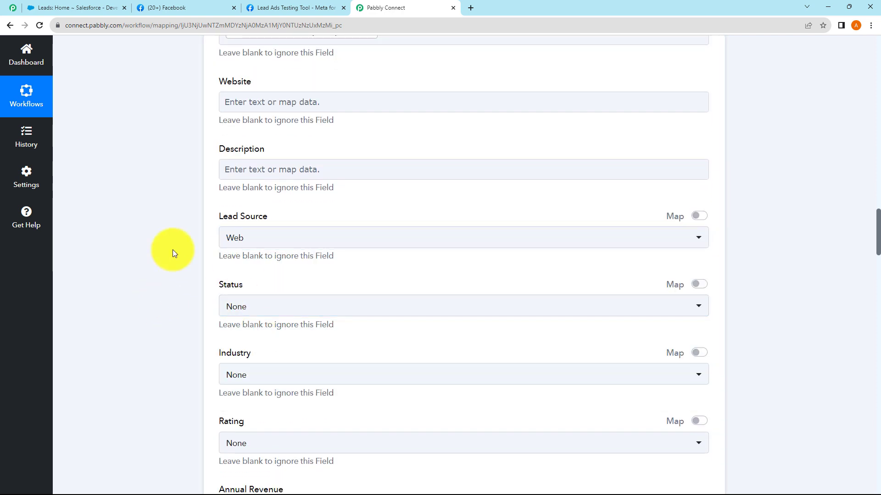
scroll(204, 254, "down", 2)
left_click(264, 221)
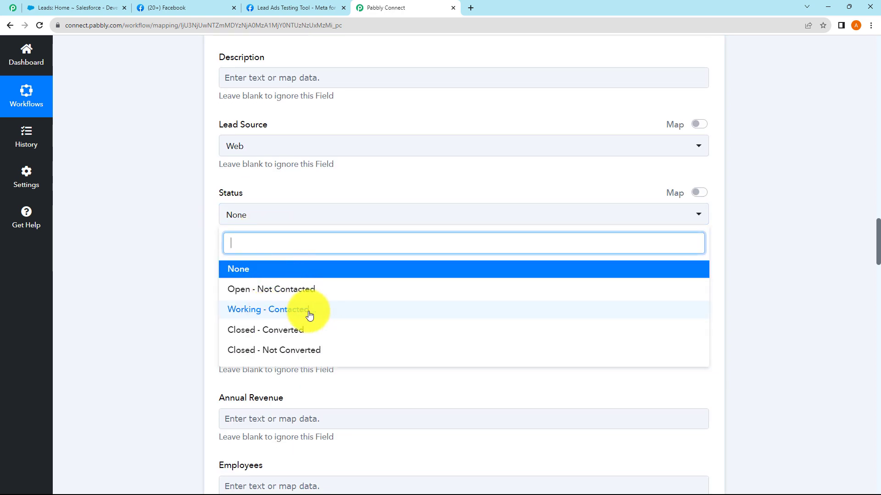
scroll(195, 279, "down", 3)
left_click(261, 217)
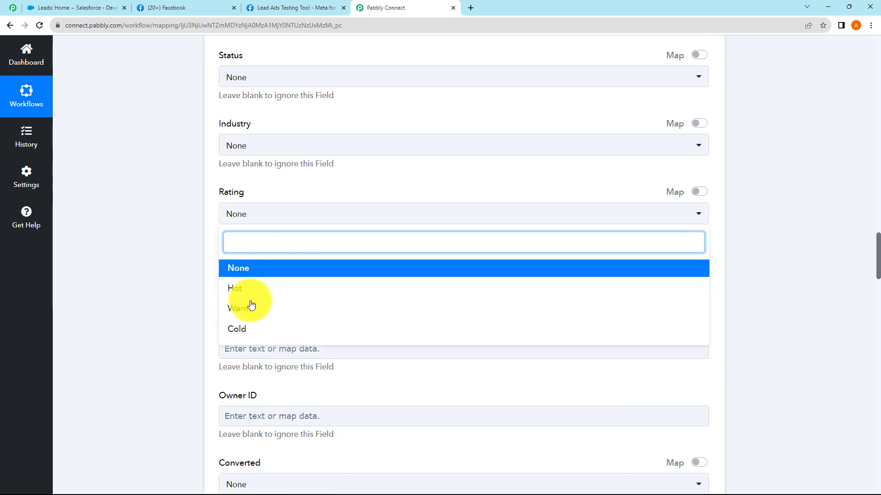
left_click(256, 330)
scroll(277, 248, "down", 2)
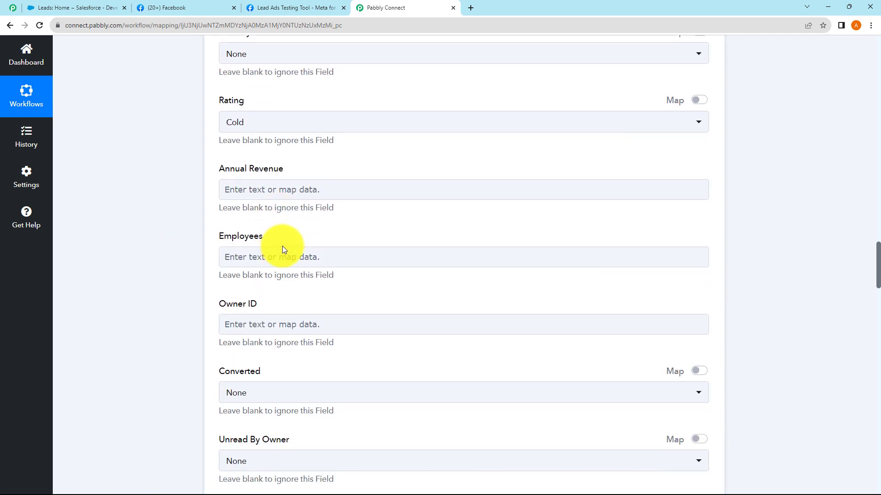
scroll(282, 246, "down", 3)
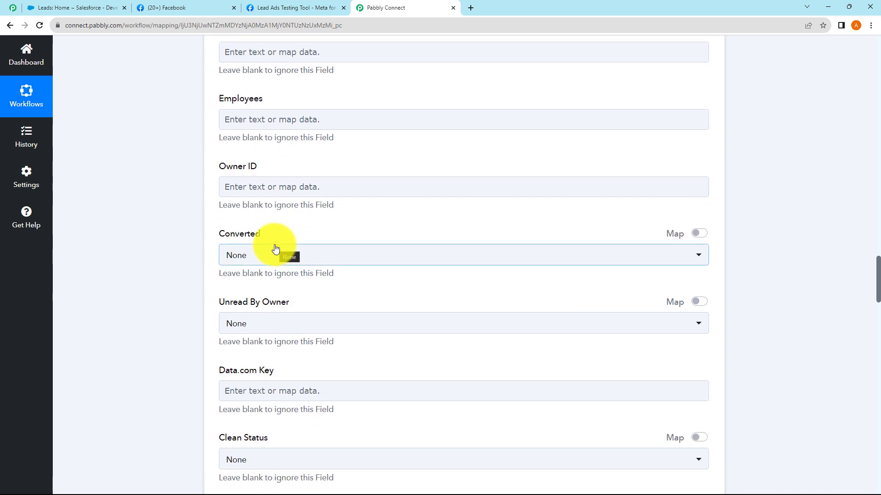
scroll(276, 242, "down", 2)
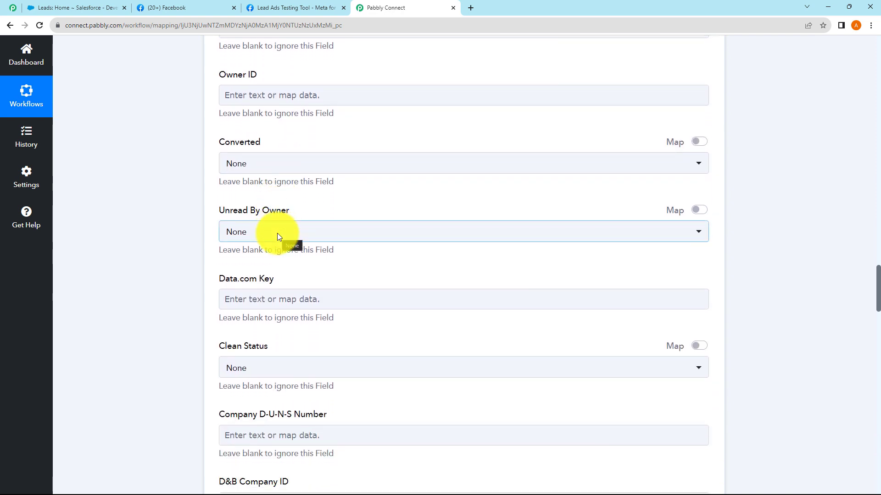
scroll(277, 233, "down", 5)
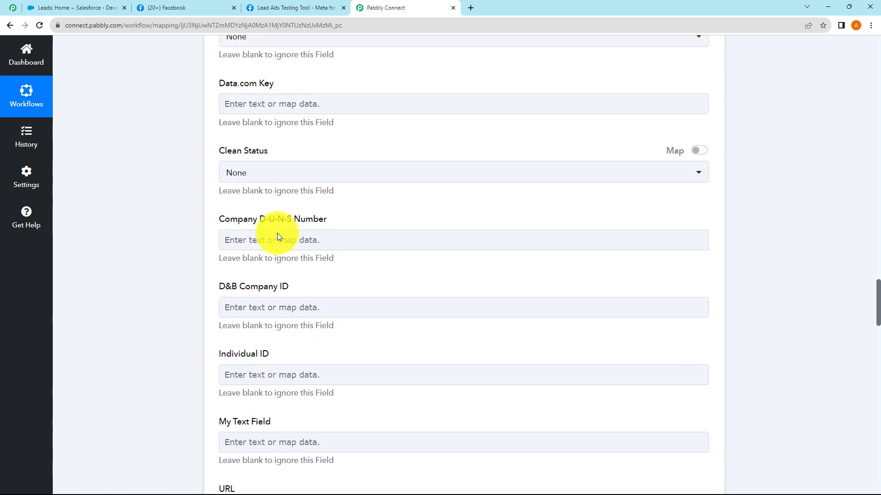
scroll(277, 233, "up", 20)
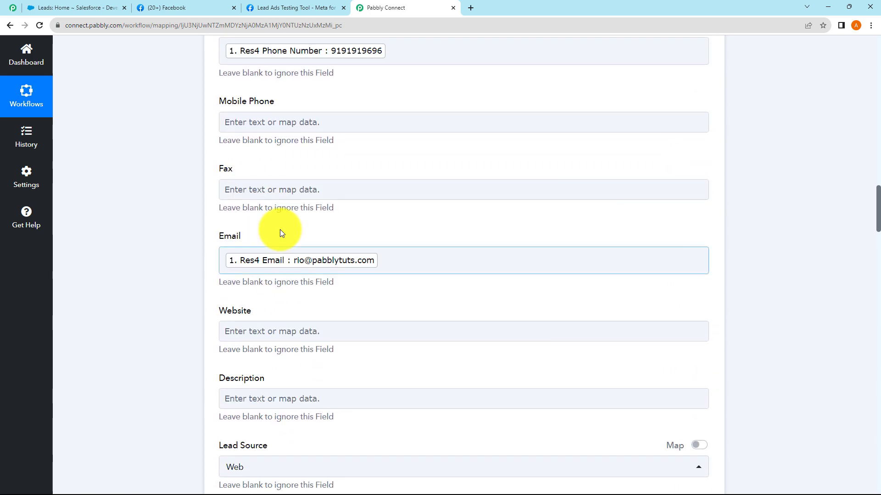
scroll(281, 233, "up", 20)
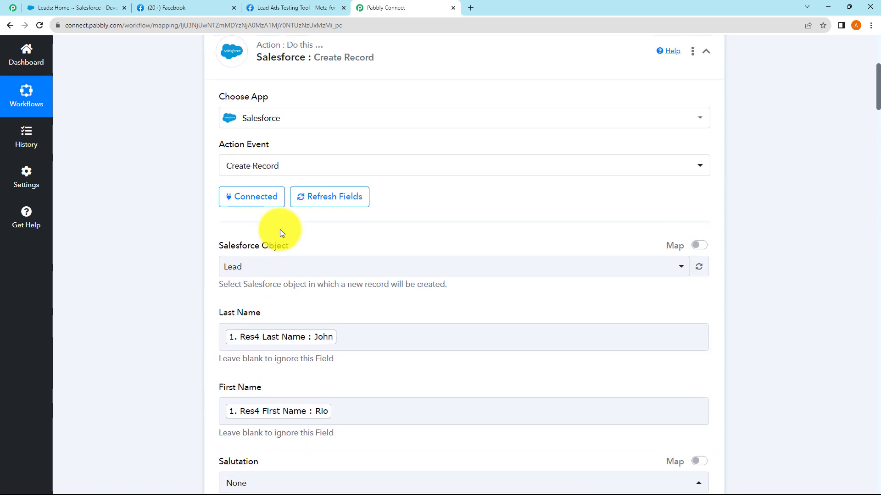
Check the Last Name field's mapping without changing it
scroll(282, 231, "down", 6)
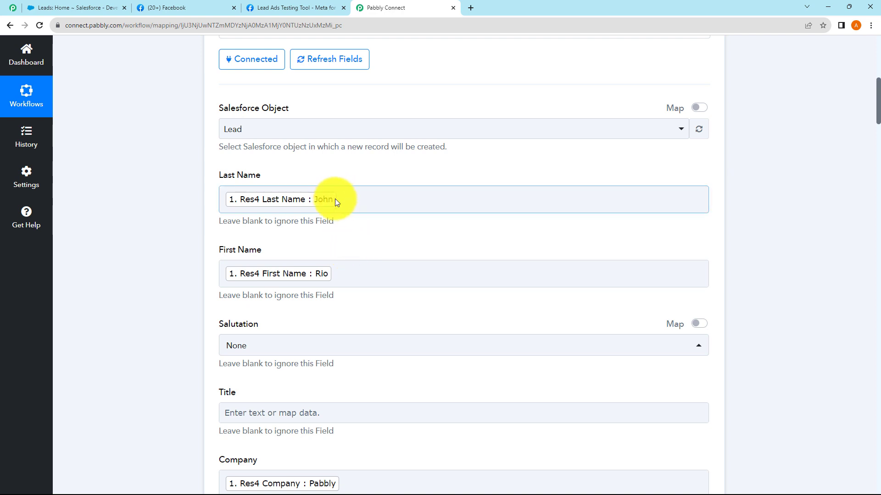
left_click(342, 208)
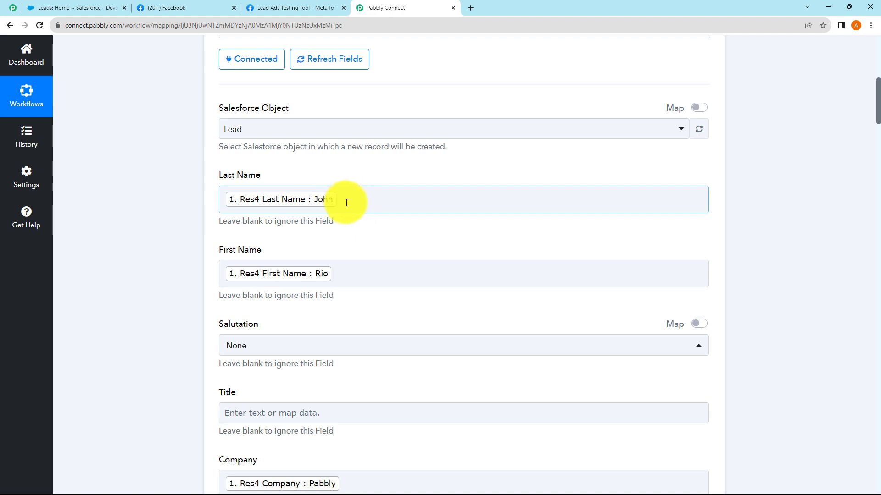
left_click(347, 201)
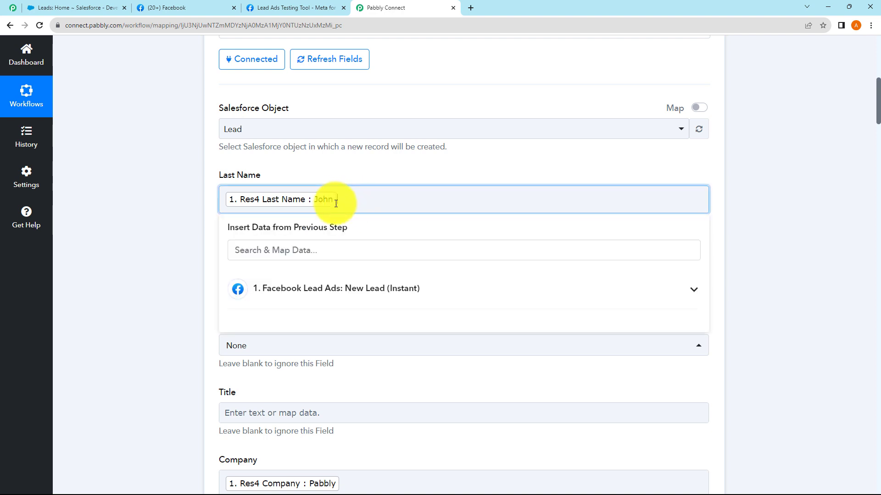
left_click(205, 197)
left_click(348, 248)
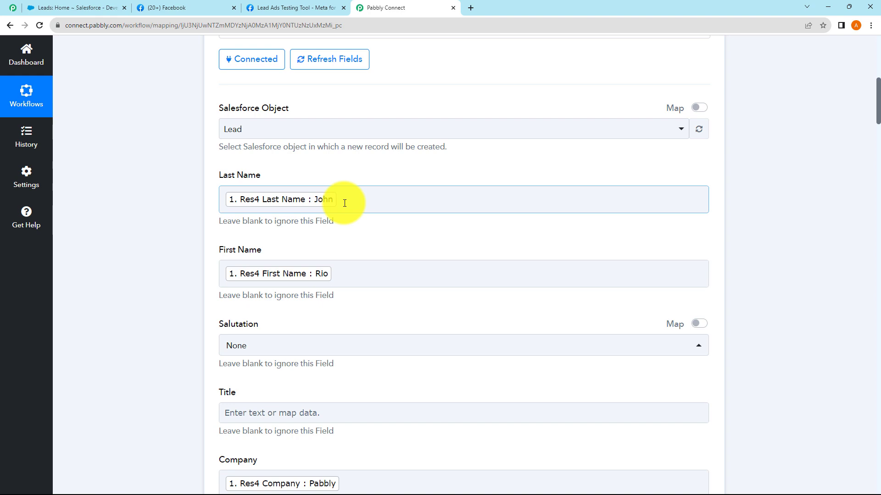
Delete the India value so the Country field is empty
scroll(348, 255, "down", 7)
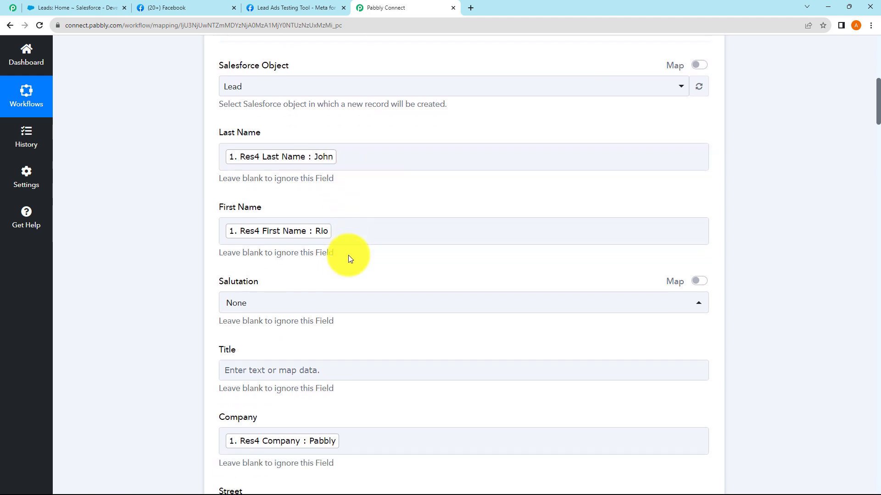
scroll(348, 255, "down", 6)
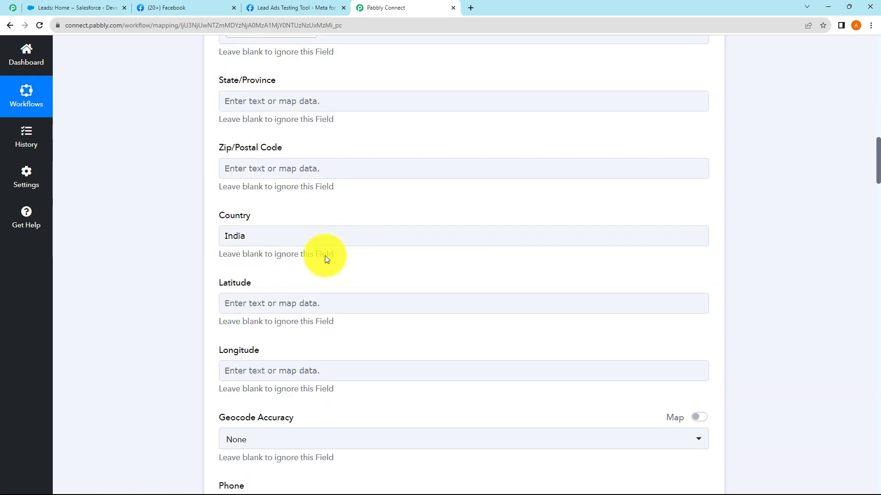
left_click(237, 236)
double_click(233, 236)
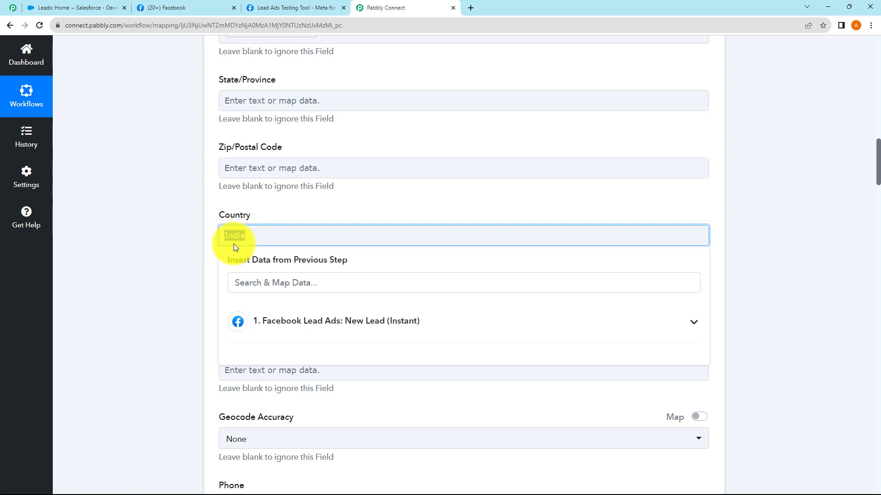
left_click(256, 236)
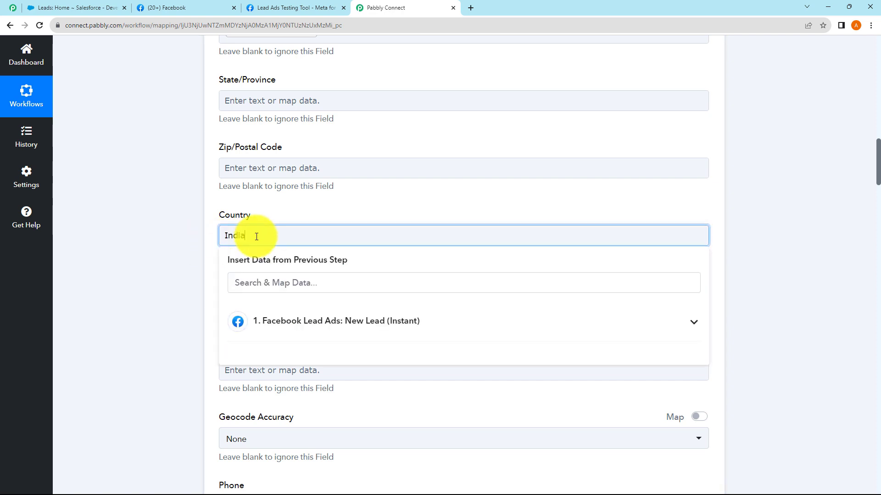
left_click_drag(256, 236, 180, 242)
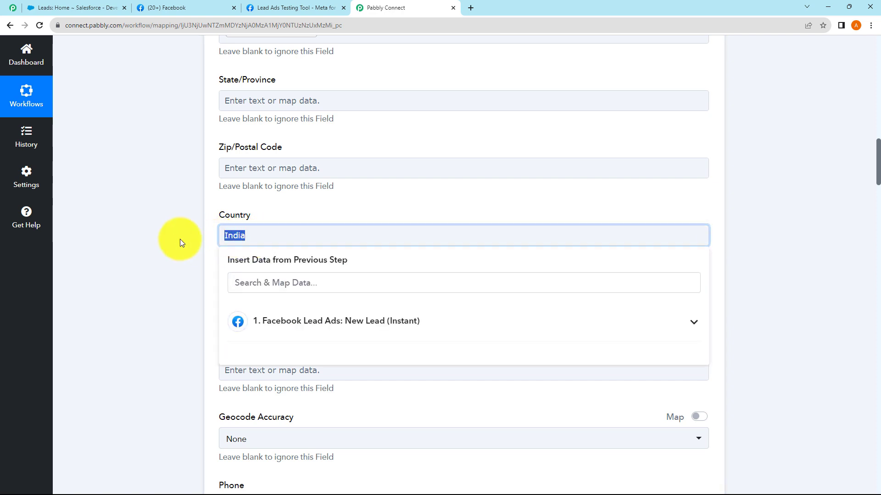
key("BackSpace")
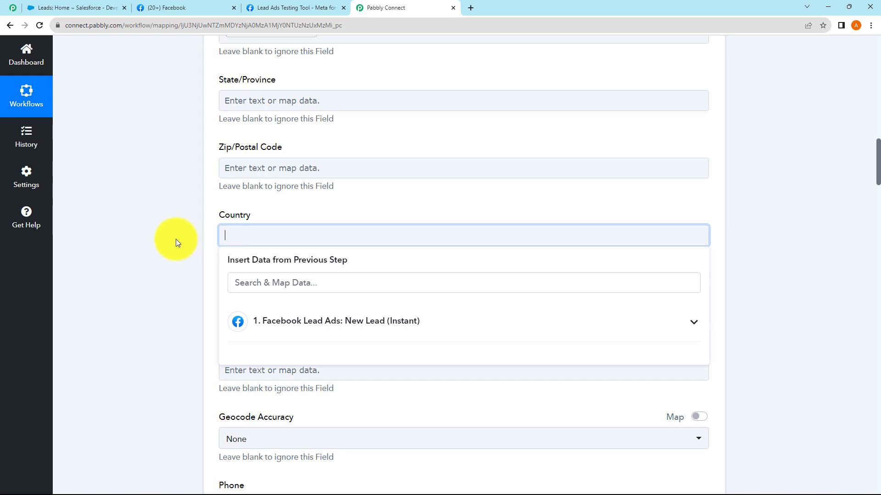
left_click(152, 238)
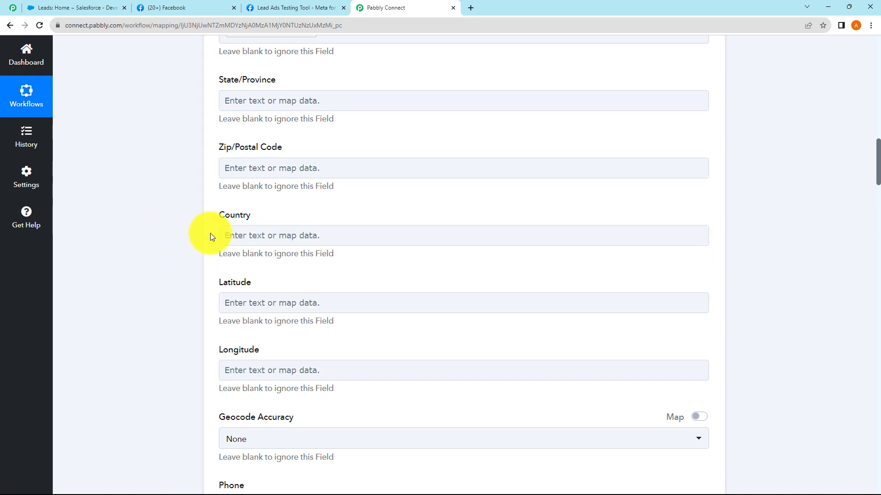
scroll(288, 194, "up", 4)
scroll(289, 197, "down", 20)
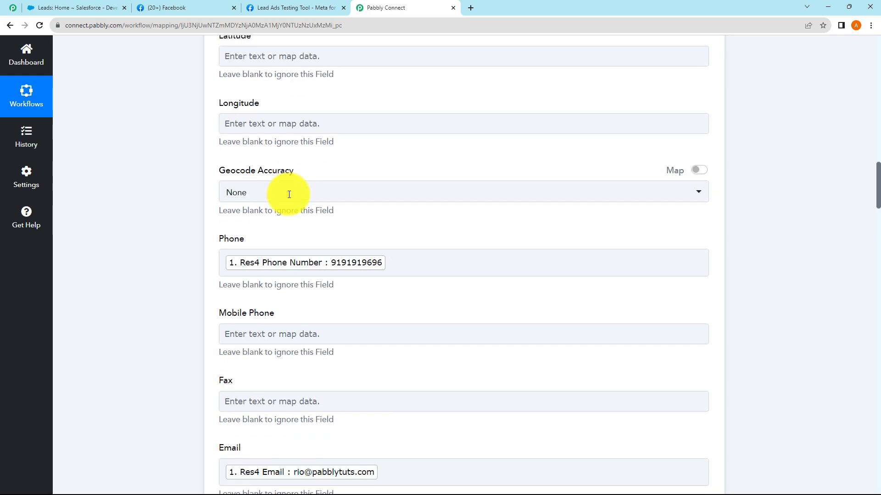
scroll(289, 198, "down", 20)
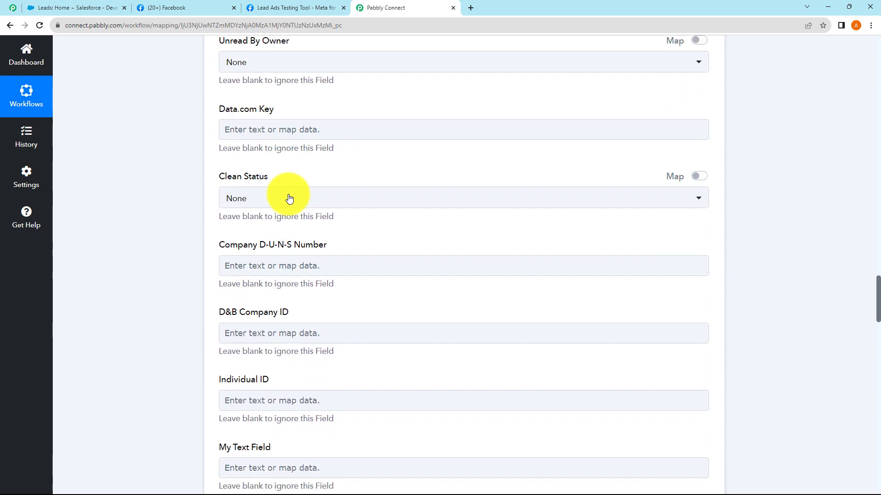
scroll(289, 198, "down", 5)
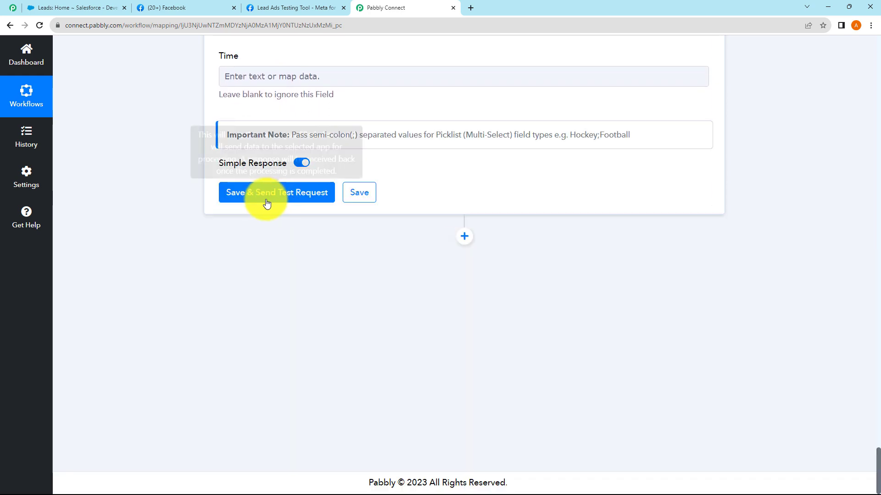
Save and send a test request, confirming the returned lead Id and Success 1
left_click(281, 192)
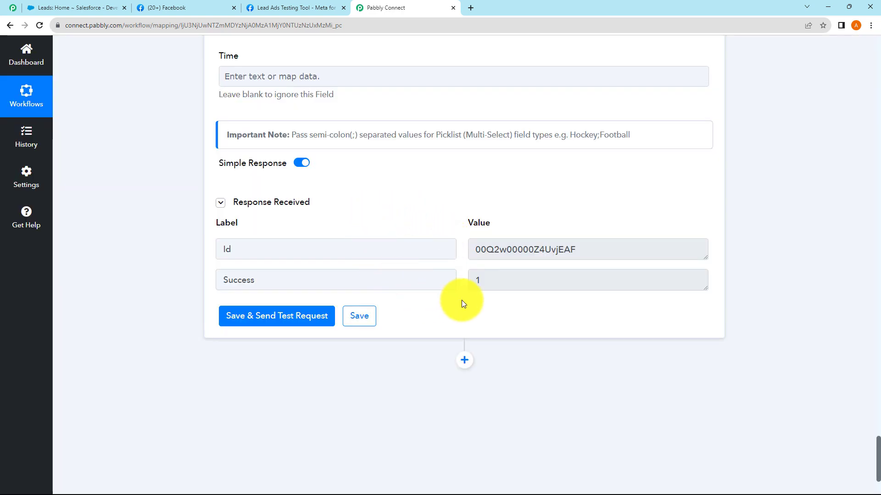
left_click_drag(596, 255, 413, 274)
left_click(414, 277)
left_click_drag(488, 282, 467, 283)
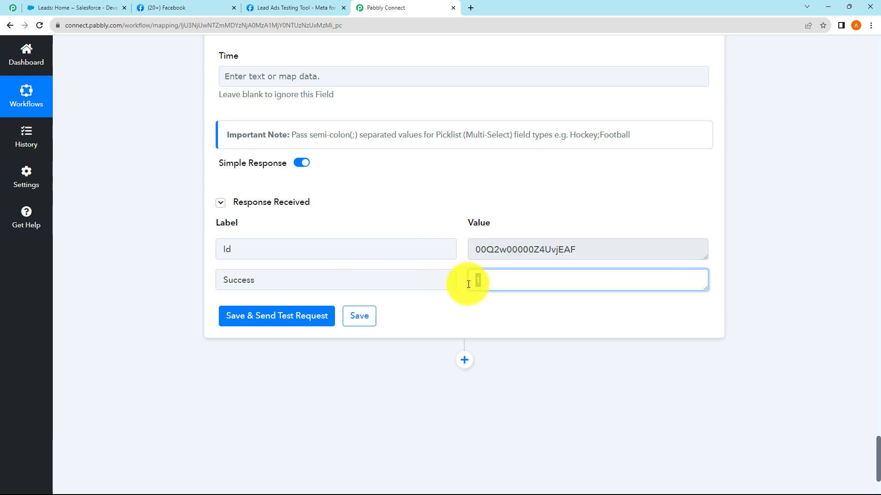
left_click(435, 210)
scroll(435, 210, "up", 4)
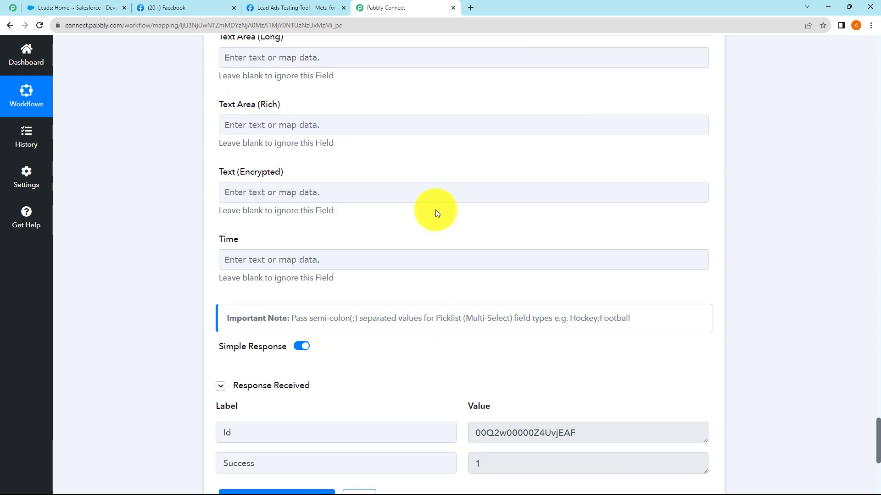
scroll(435, 210, "up", 3)
scroll(436, 210, "up", 1)
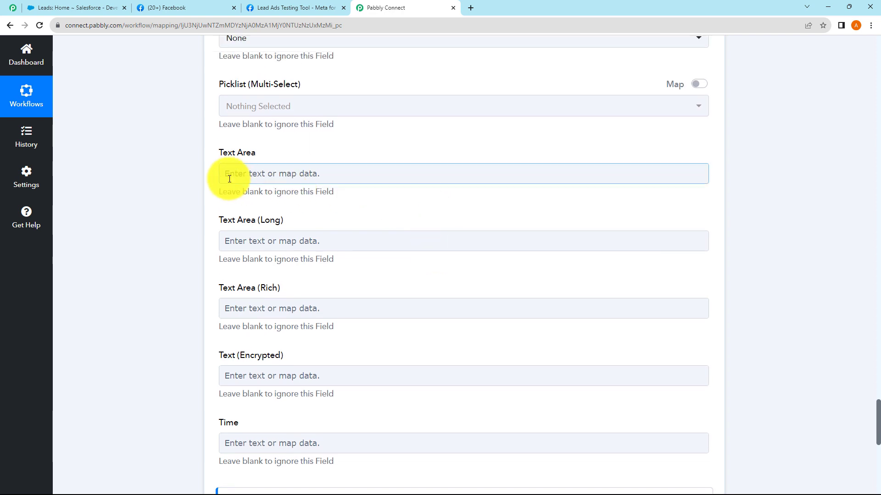
scroll(183, 158, "down", 4)
scroll(175, 153, "down", 3)
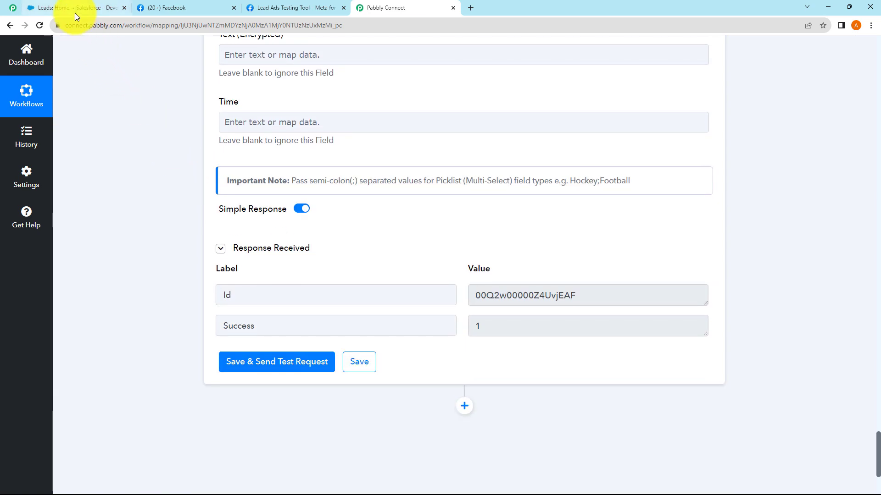
left_click(75, 9)
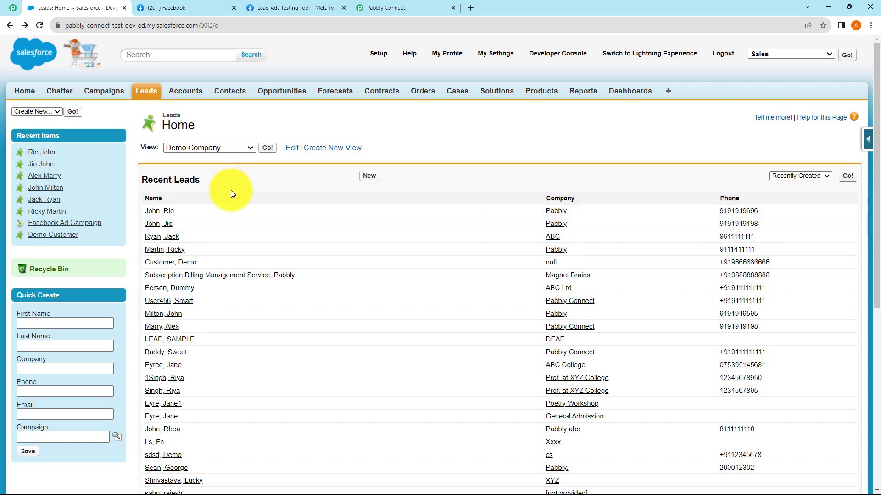
left_click(159, 213)
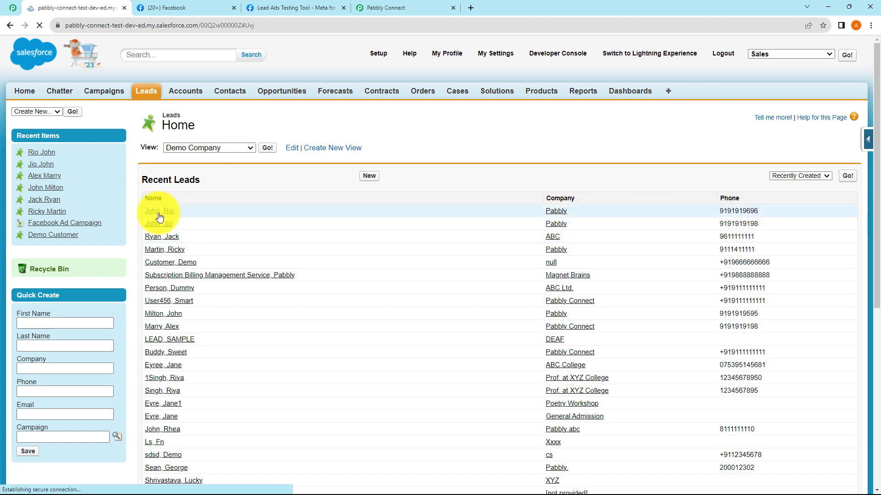
scroll(378, 257, "down", 2)
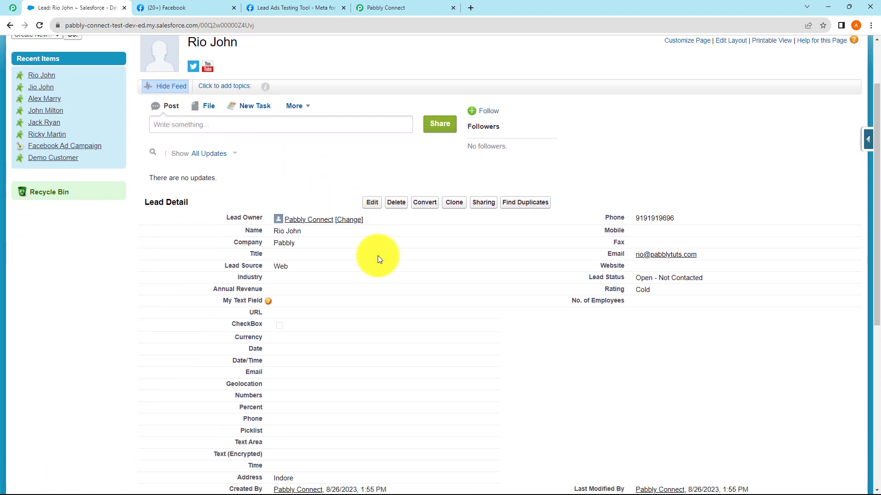
scroll(379, 259, "down", 1)
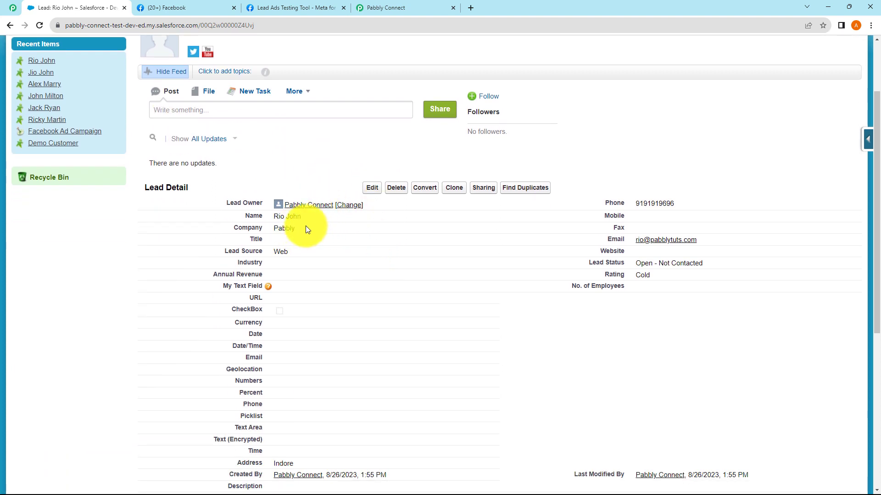
double_click(281, 228)
double_click(280, 251)
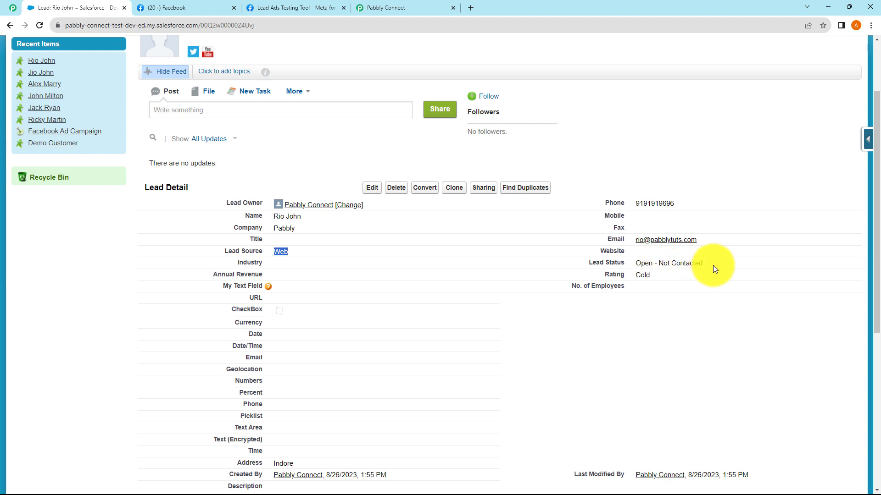
Confirm Rating Cold and address Indore, then return to Pabbly Connect
triple_click(643, 274)
left_click(644, 274)
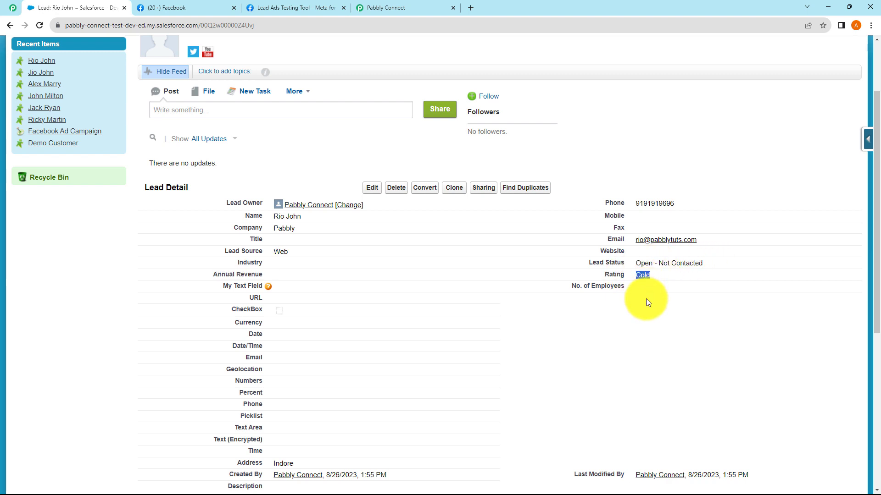
scroll(385, 273, "down", 2)
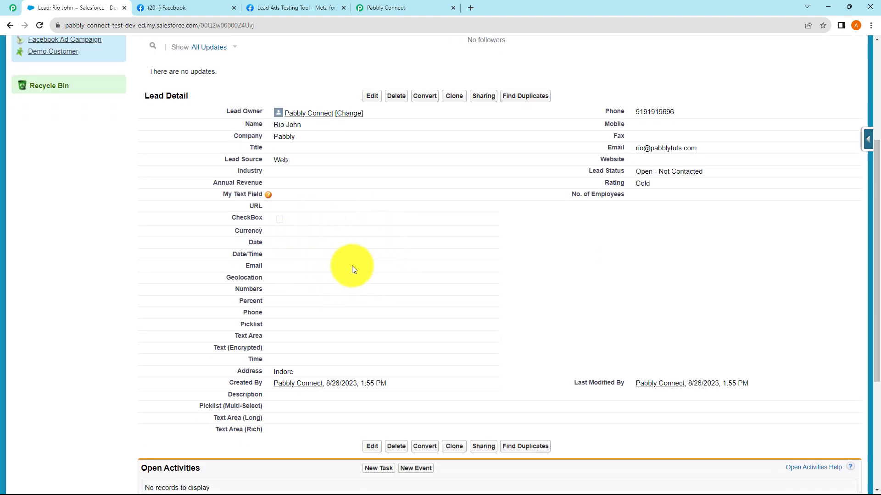
double_click(285, 372)
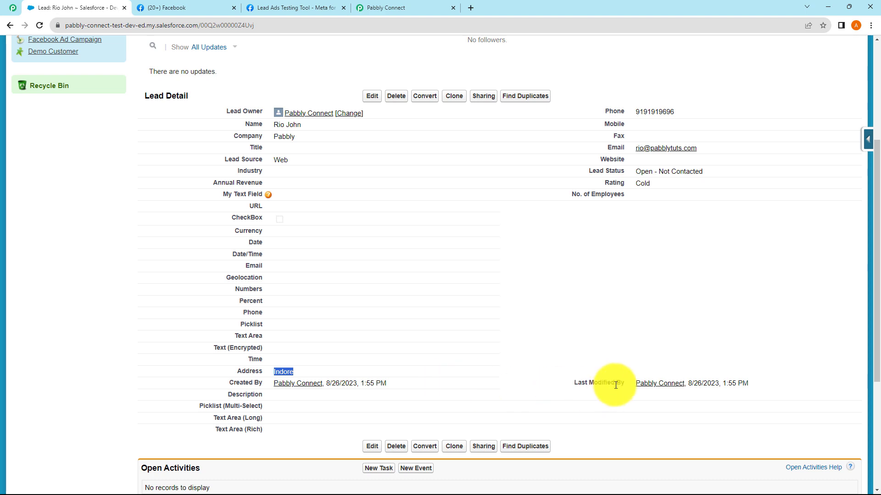
scroll(362, 172, "up", 5)
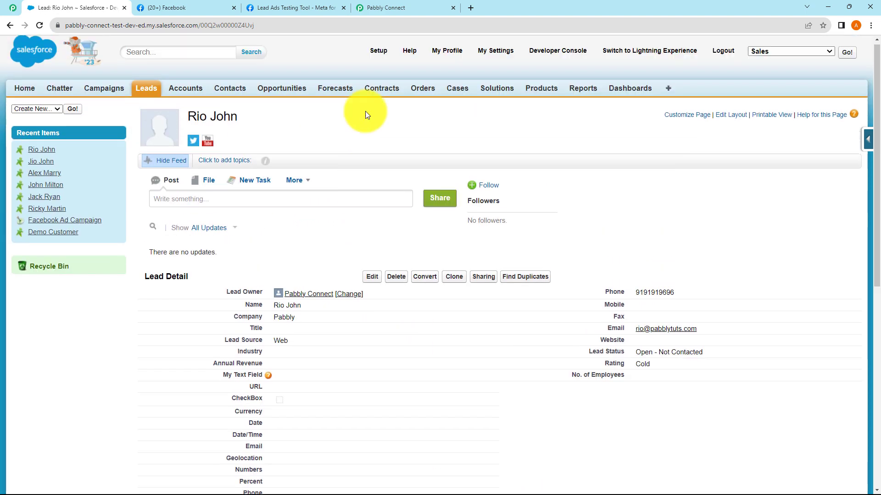
left_click(395, 10)
Collapse the Salesforce Create Record step to show the whole trigger-and-action workflow
scroll(476, 190, "up", 4)
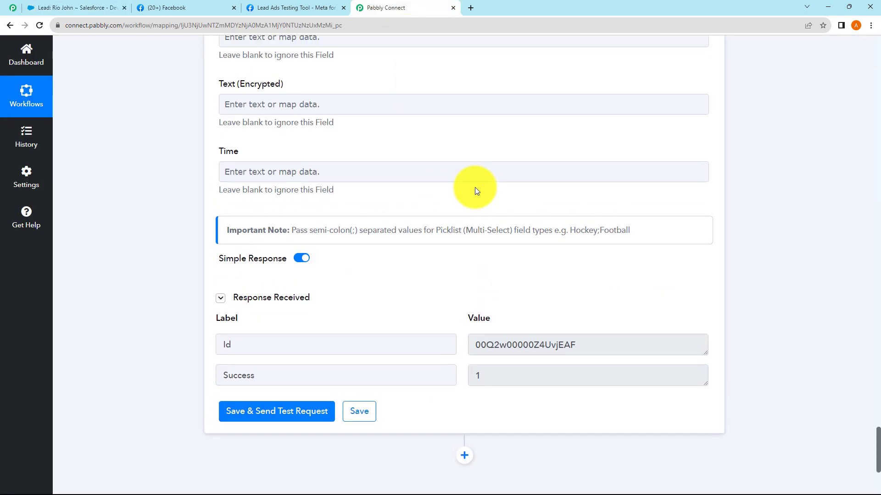
left_click_drag(875, 431, 879, 341)
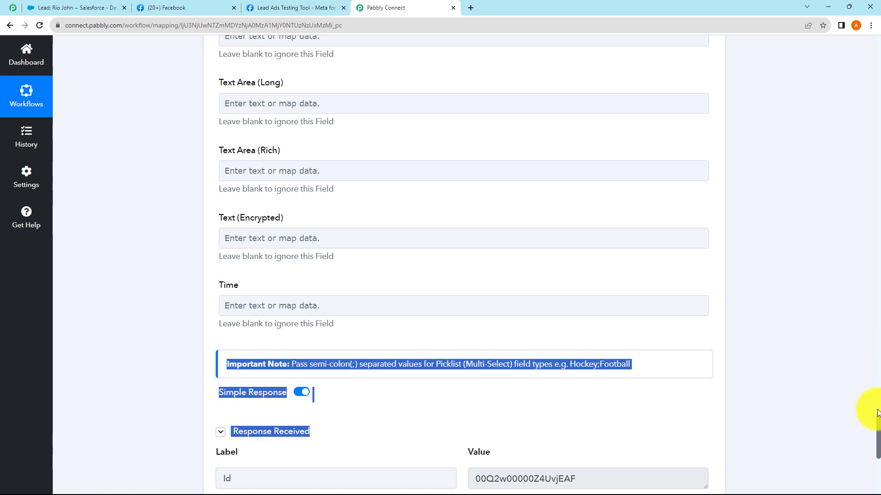
left_click_drag(879, 438, 873, 55)
left_click(488, 238)
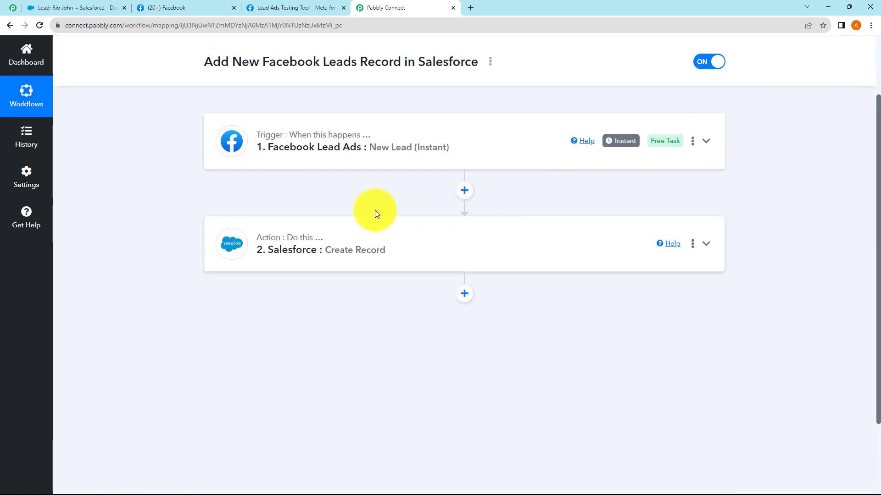
scroll(373, 213, "up", 1)
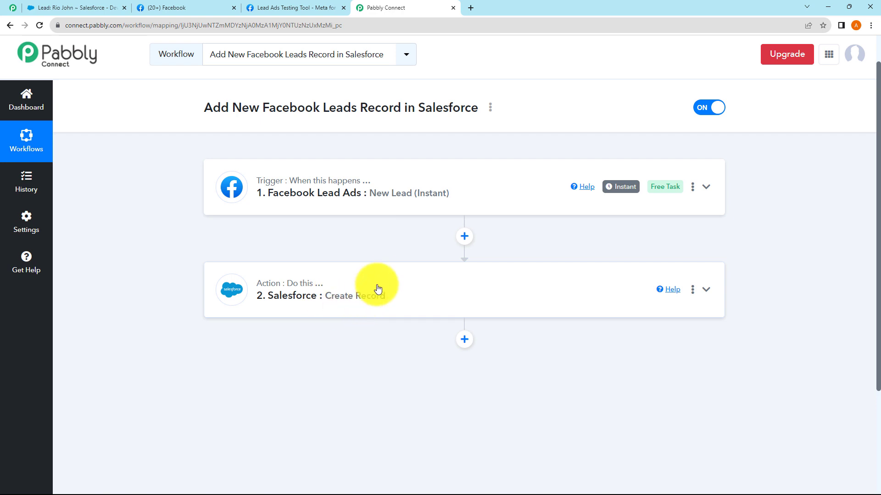
left_click(295, 10)
Delete the old test lead and start a new one for Test User with a test e-mail
left_click(335, 232)
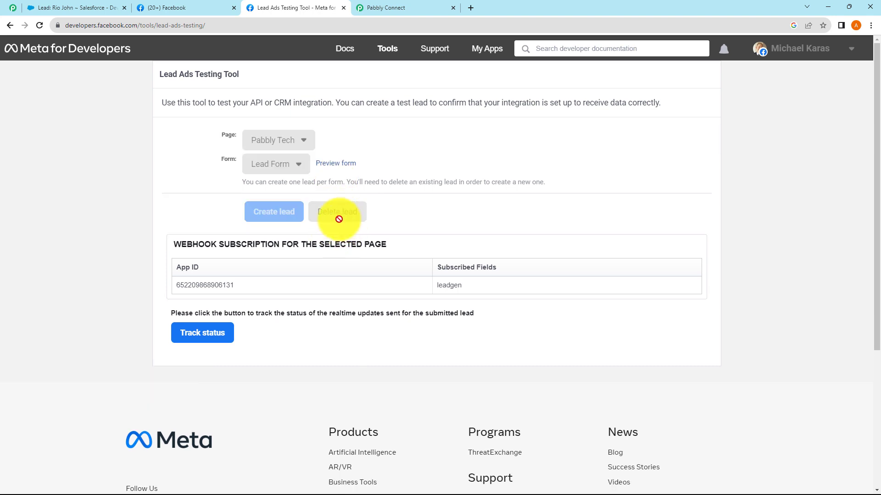
left_click(335, 185)
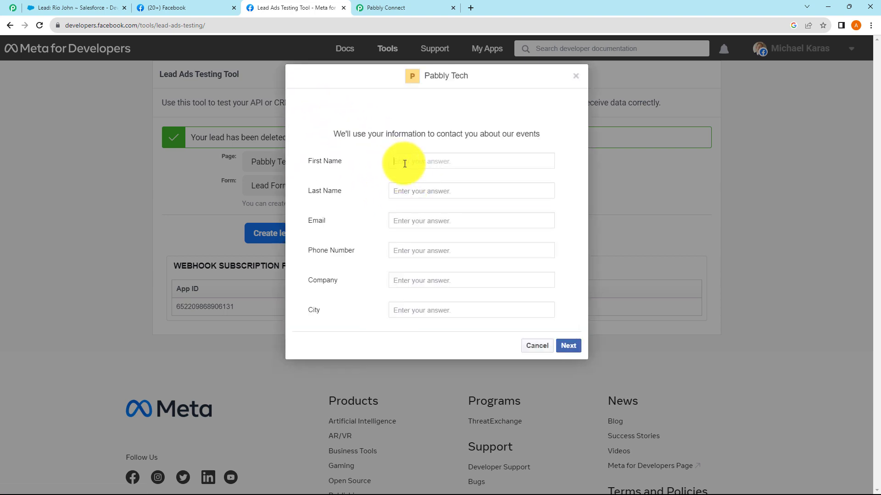
type("Test")
left_click(401, 191)
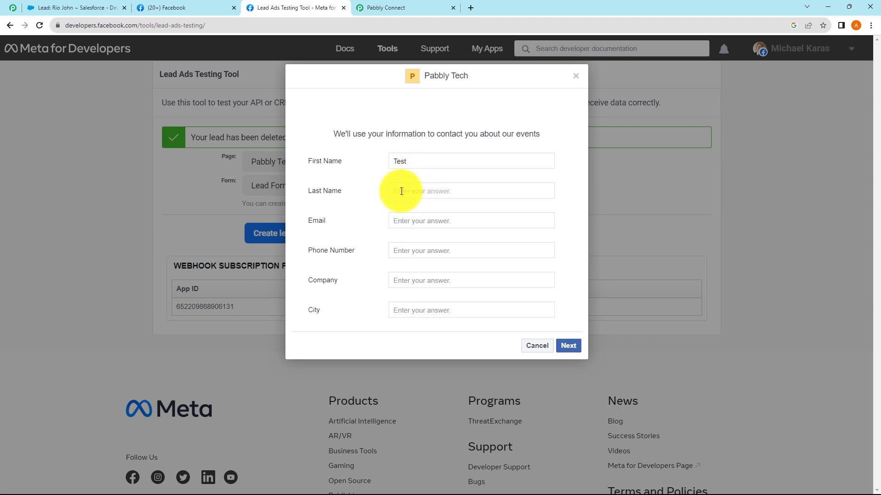
type("User")
left_click(406, 222)
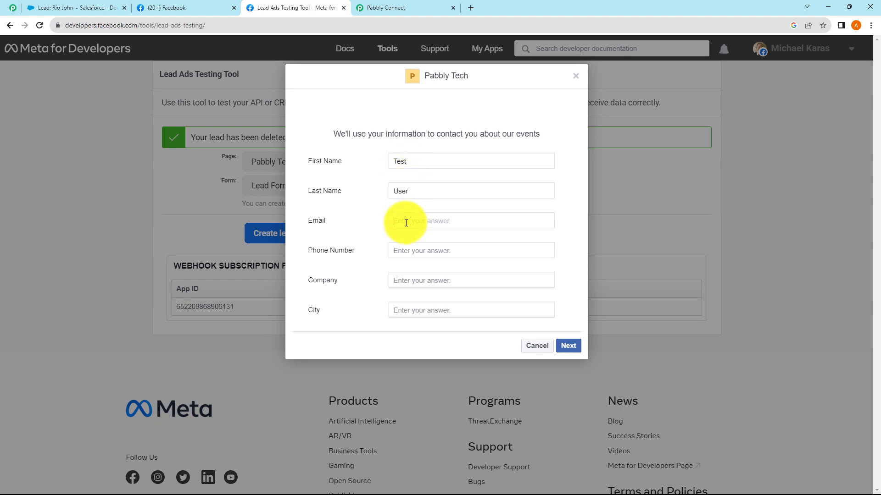
Add the phone number, company xyz and city, then submit the test lead
left_click(416, 251)
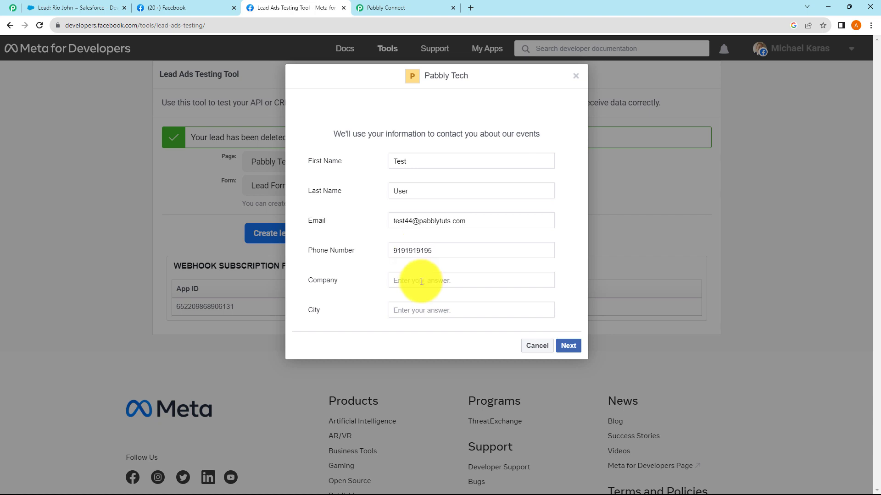
type("xyz")
left_click(413, 312)
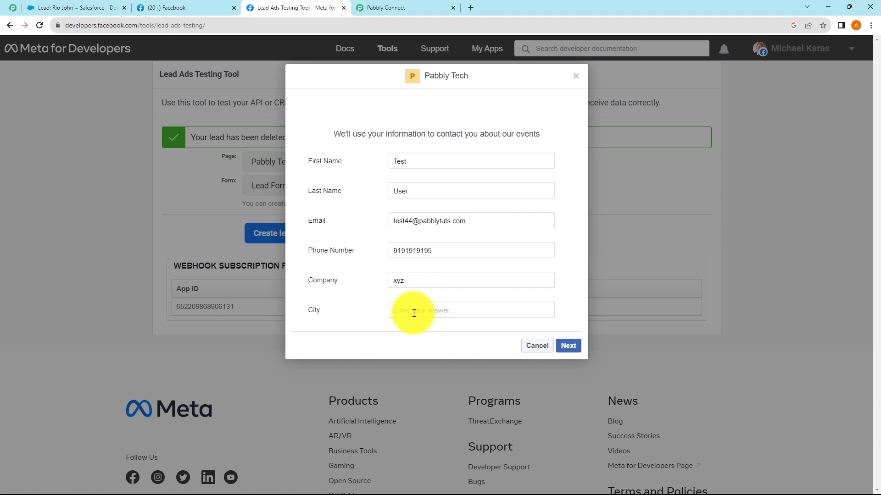
type("Bhopal")
left_click(567, 346)
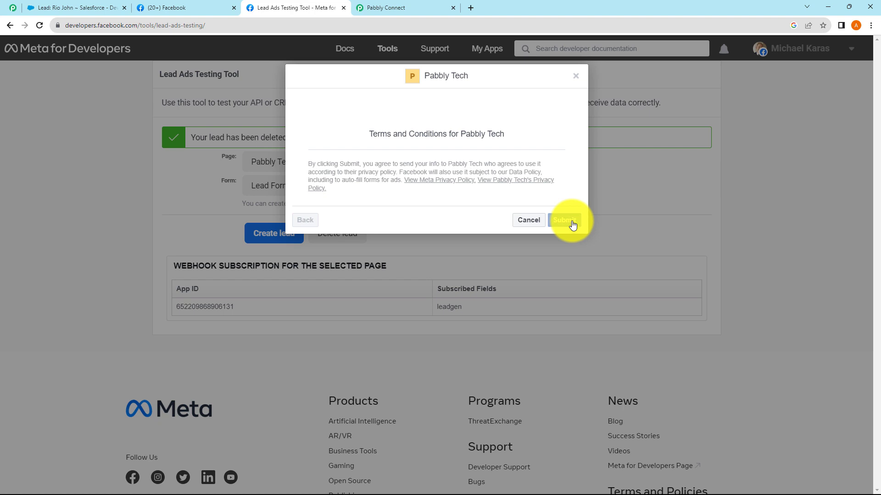
left_click(572, 223)
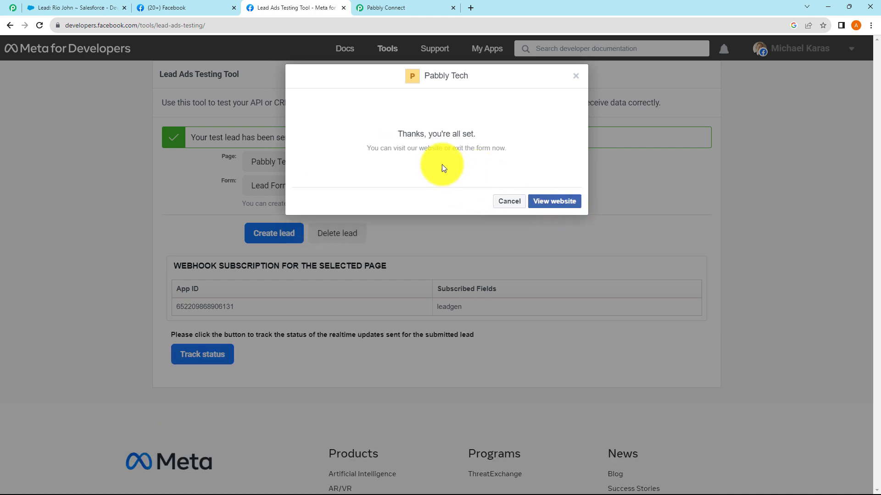
left_click(578, 80)
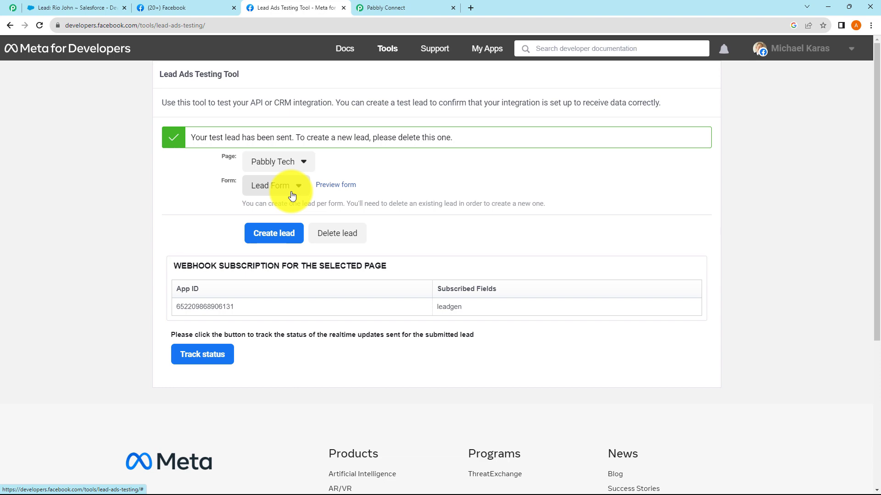
left_click(393, 12)
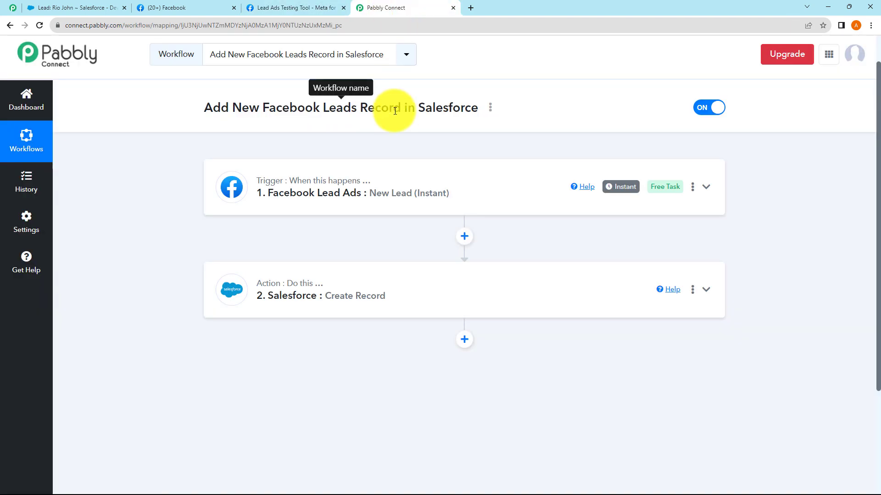
left_click(271, 12)
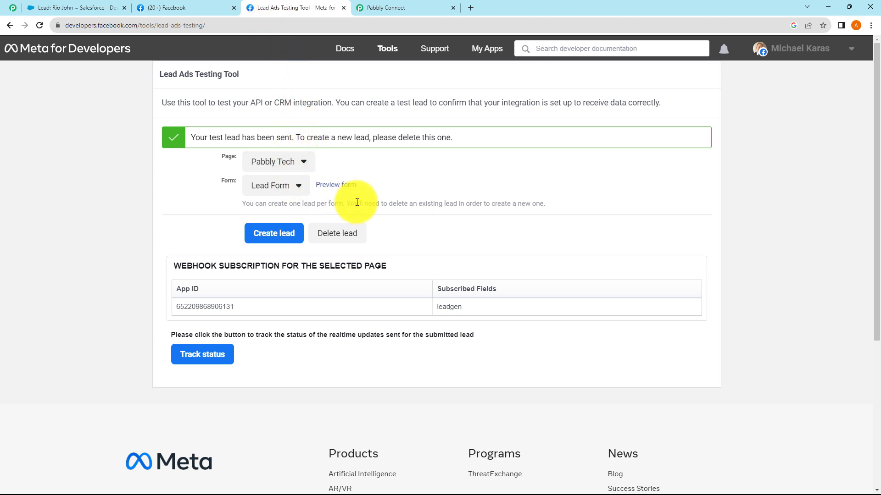
Open the 'User, Test' lead in Salesforce: company xyz, source Web, address Bhopal
left_click(84, 9)
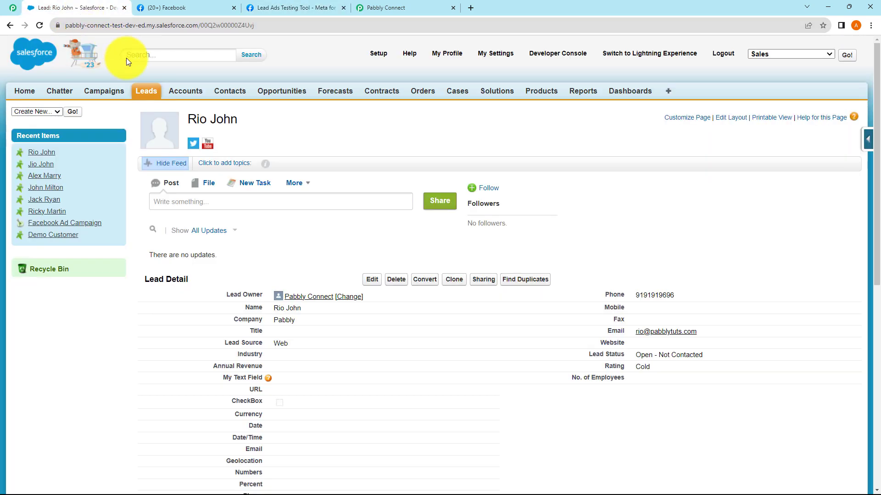
left_click(11, 26)
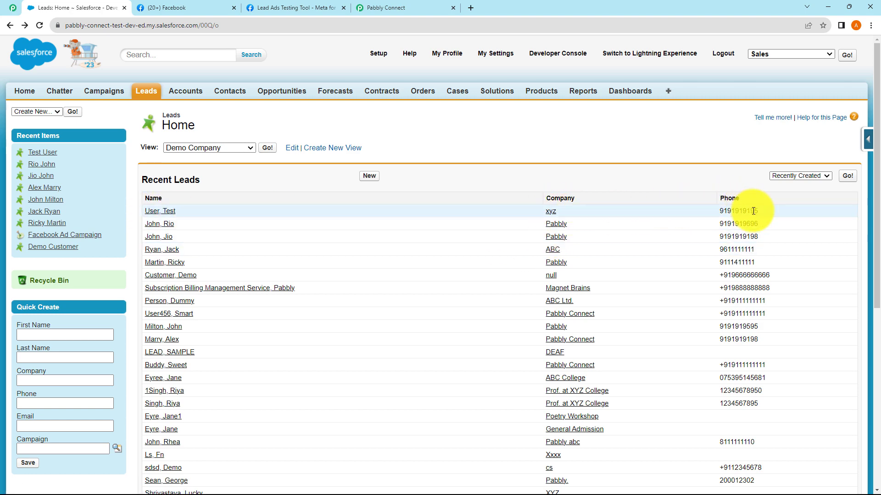
left_click(162, 213)
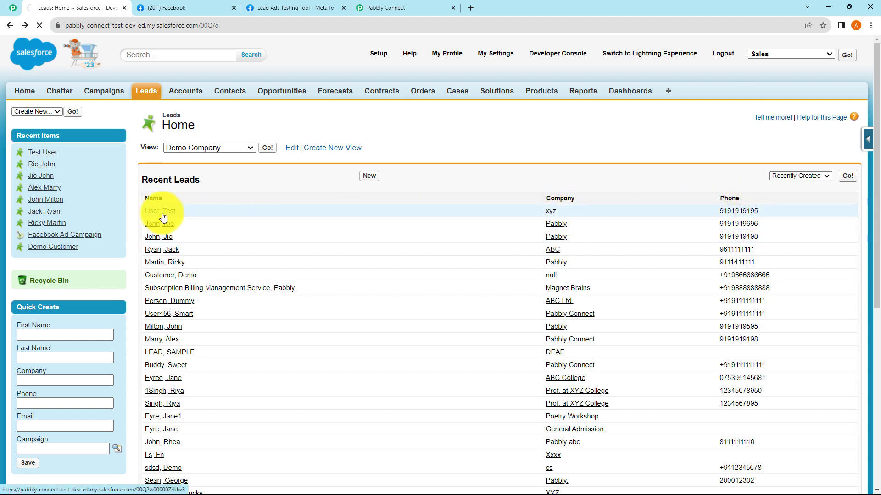
scroll(613, 279, "down", 1)
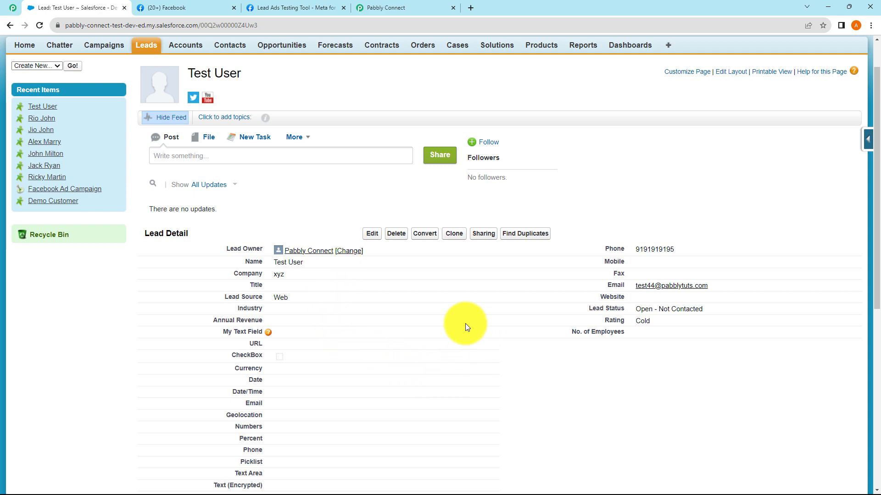
scroll(385, 302, "down", 4)
scroll(389, 301, "up", 2)
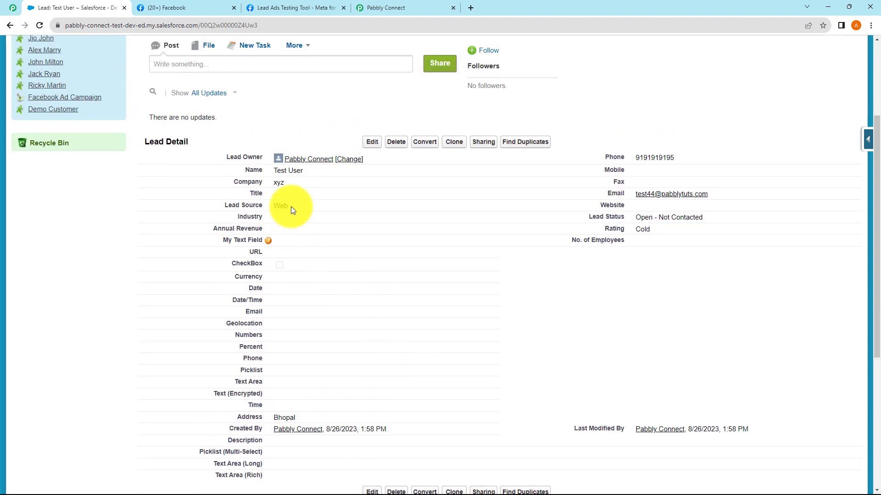
left_click_drag(291, 206, 279, 205)
left_click(381, 4)
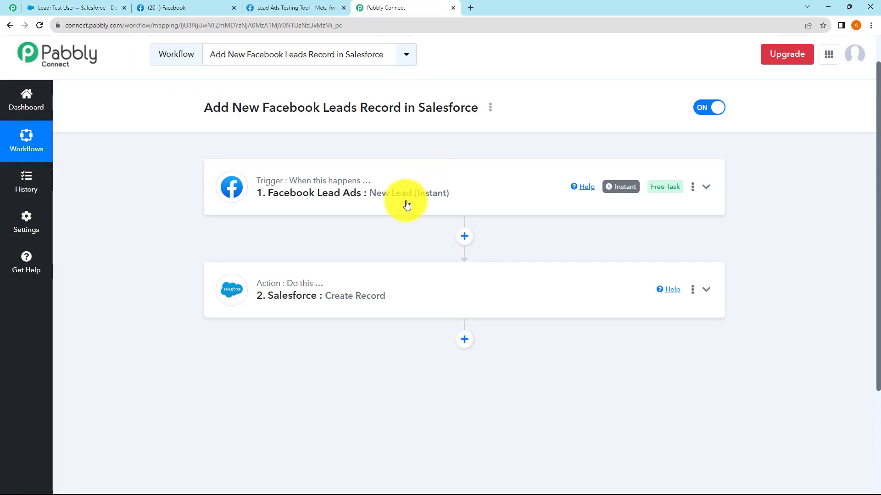
Review the Salesforce step's mapped fields, including City and the empty Country, then return to the lead
left_click(342, 299)
scroll(321, 344, "down", 2)
scroll(280, 374, "down", 2)
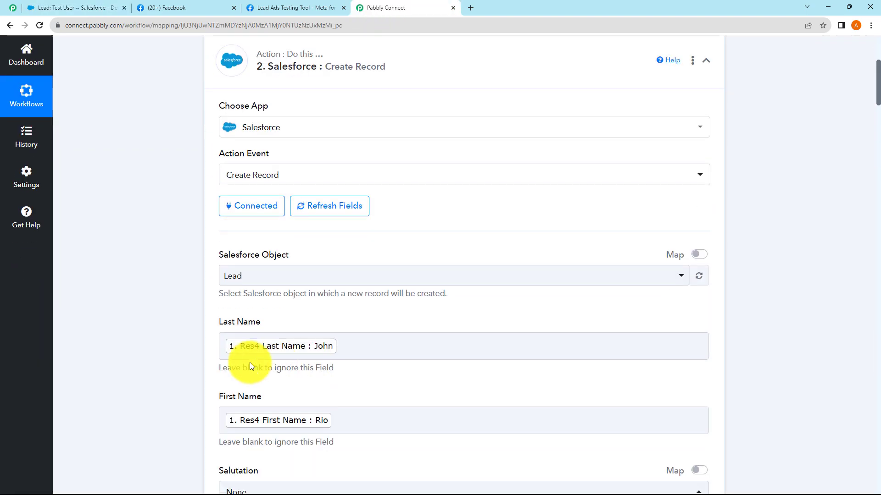
scroll(265, 195, "up", 4)
scroll(333, 271, "down", 10)
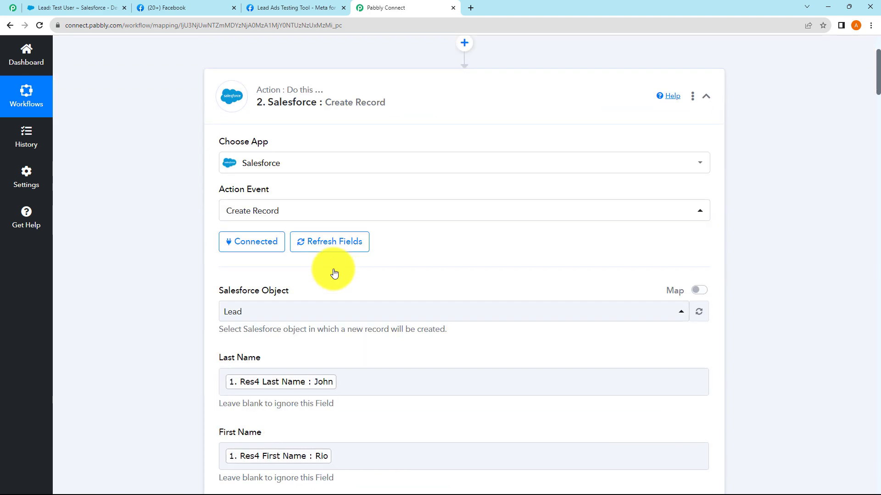
scroll(333, 269, "down", 9)
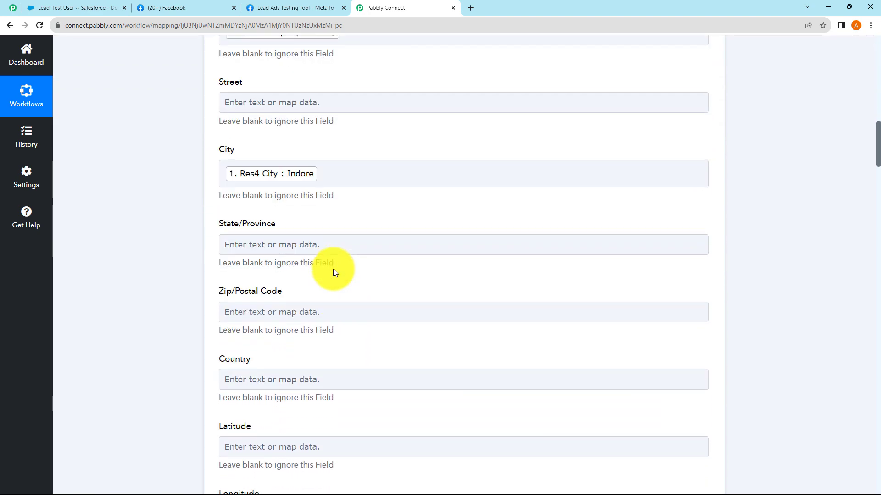
left_click(303, 294)
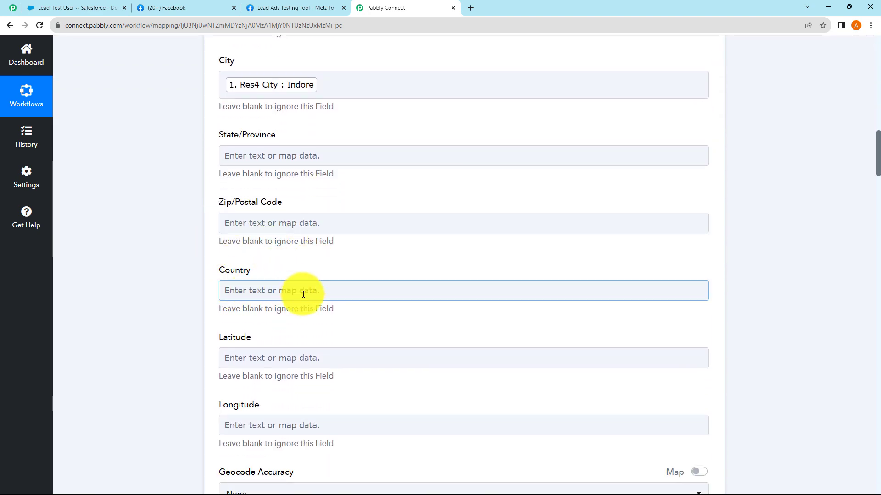
scroll(276, 263, "up", 11)
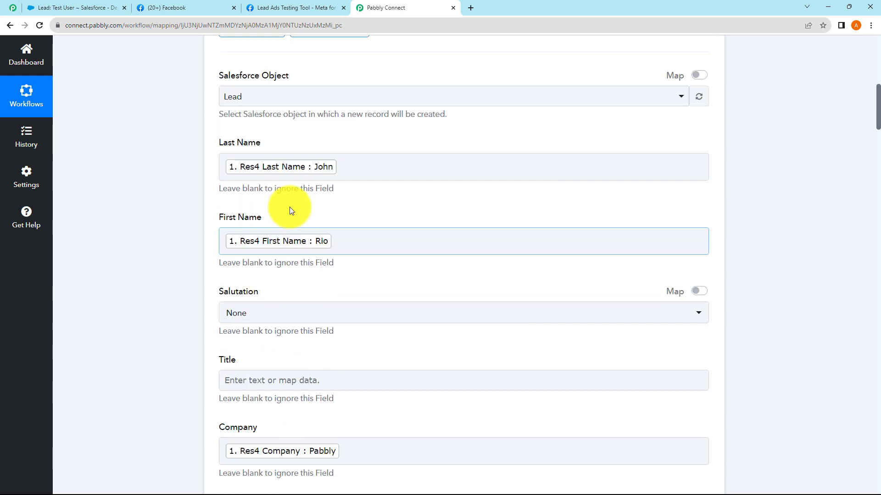
scroll(290, 211, "up", 8)
left_click(315, 248)
scroll(106, 56, "up", 2)
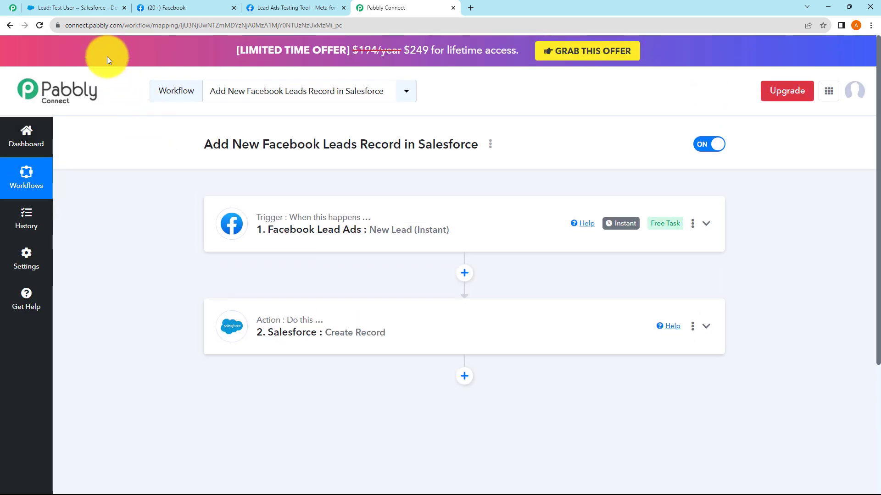
left_click(69, 9)
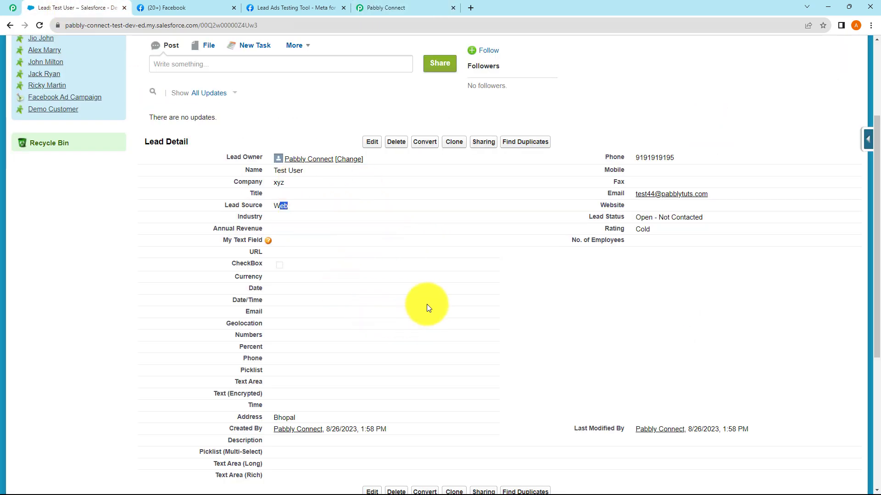
Scroll through the rest of the Test User lead, then go back to the Pabbly Connect workflow
scroll(541, 305, "down", 1)
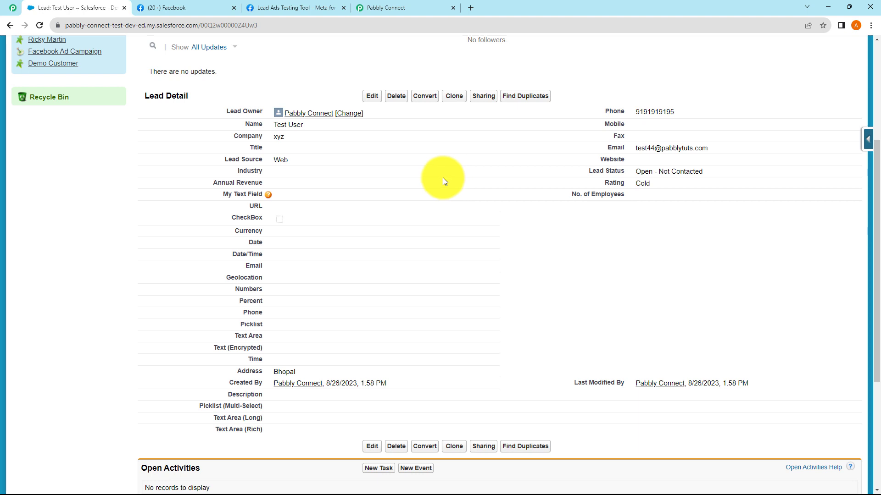
left_click(379, 10)
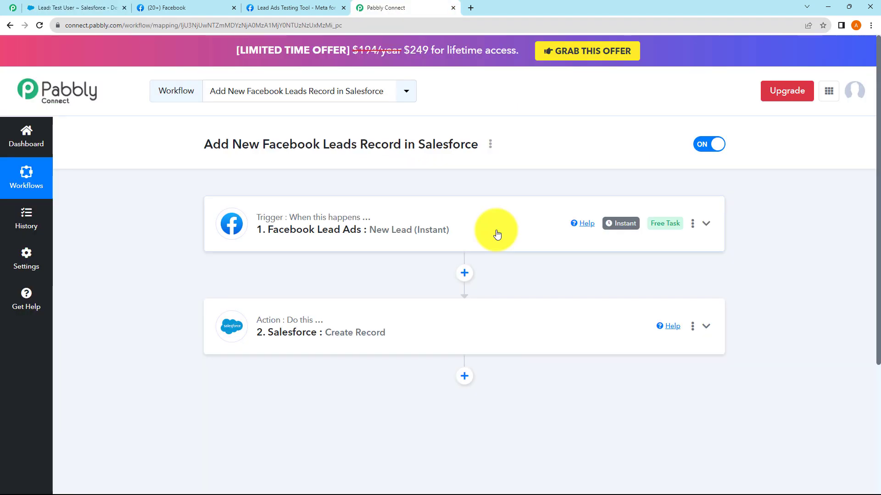
left_click(491, 145)
left_click(399, 197)
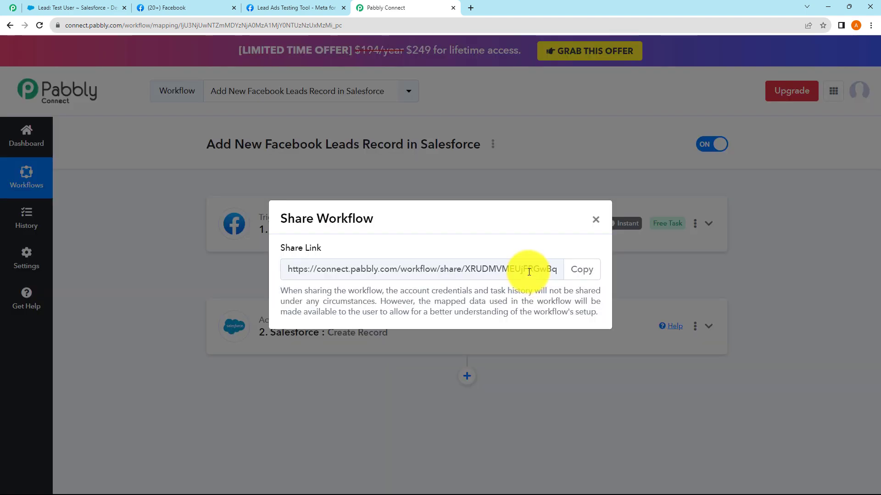
left_click_drag(528, 269, 310, 271)
left_click(596, 219)
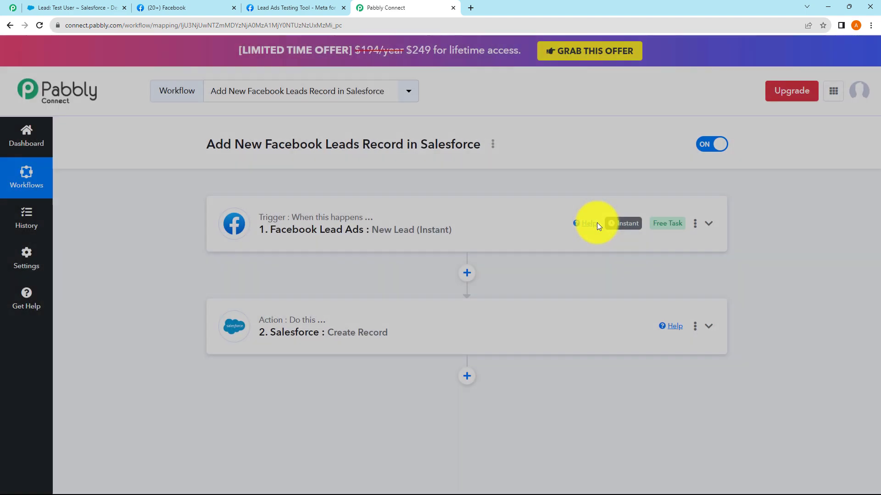